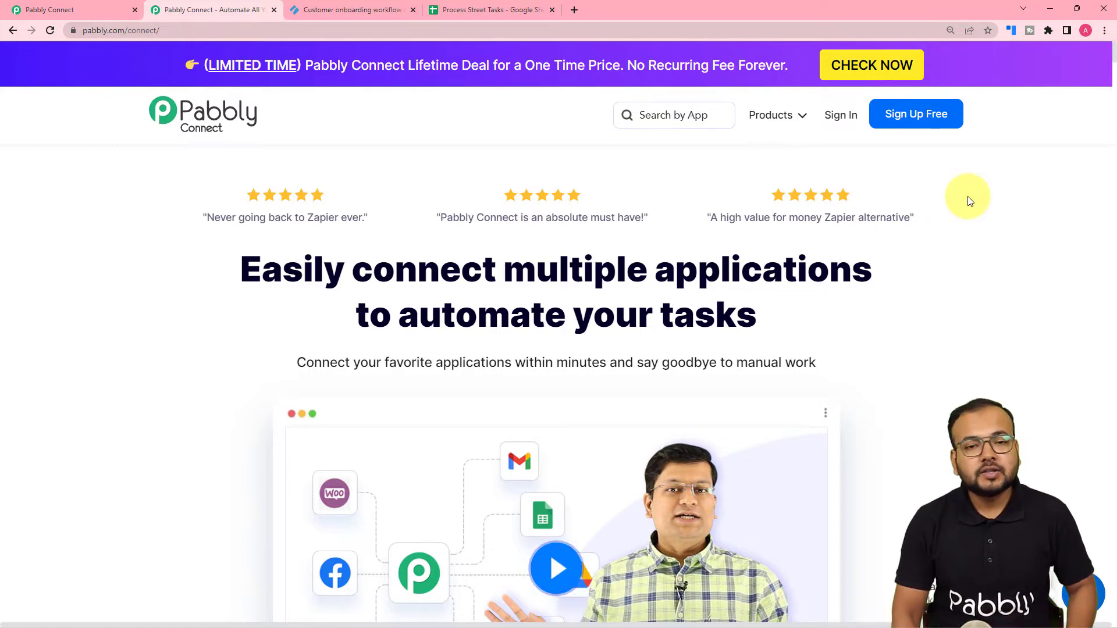
Step: Open the Pabbly Connect dashboard and create a workflow named "Process Street to Google Sheets Integration"
left_click(839, 115)
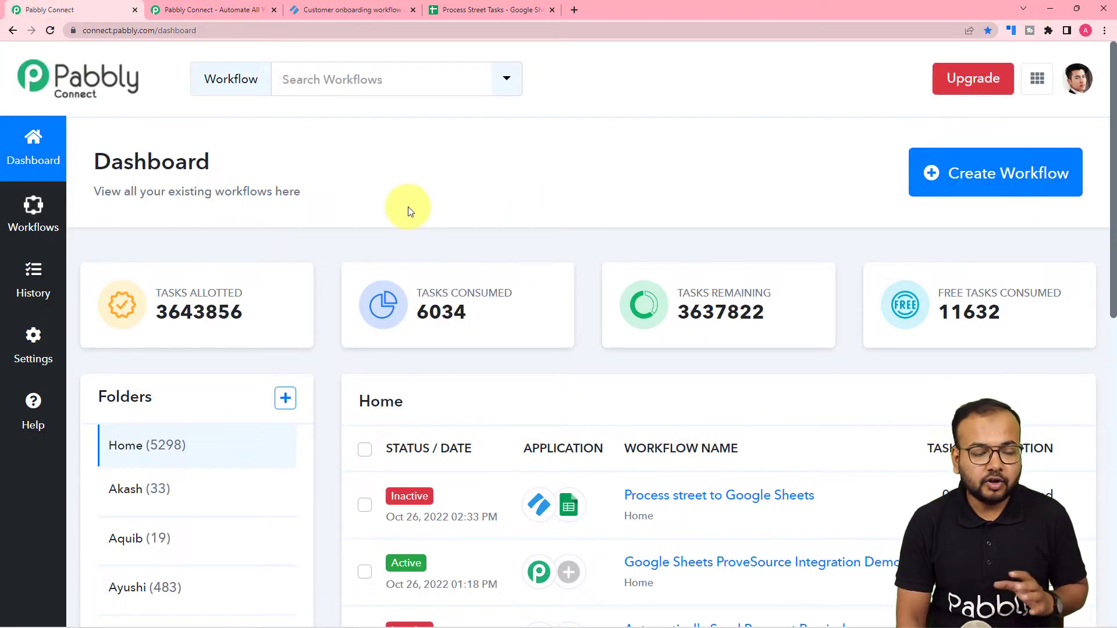
mouse_move(988, 267)
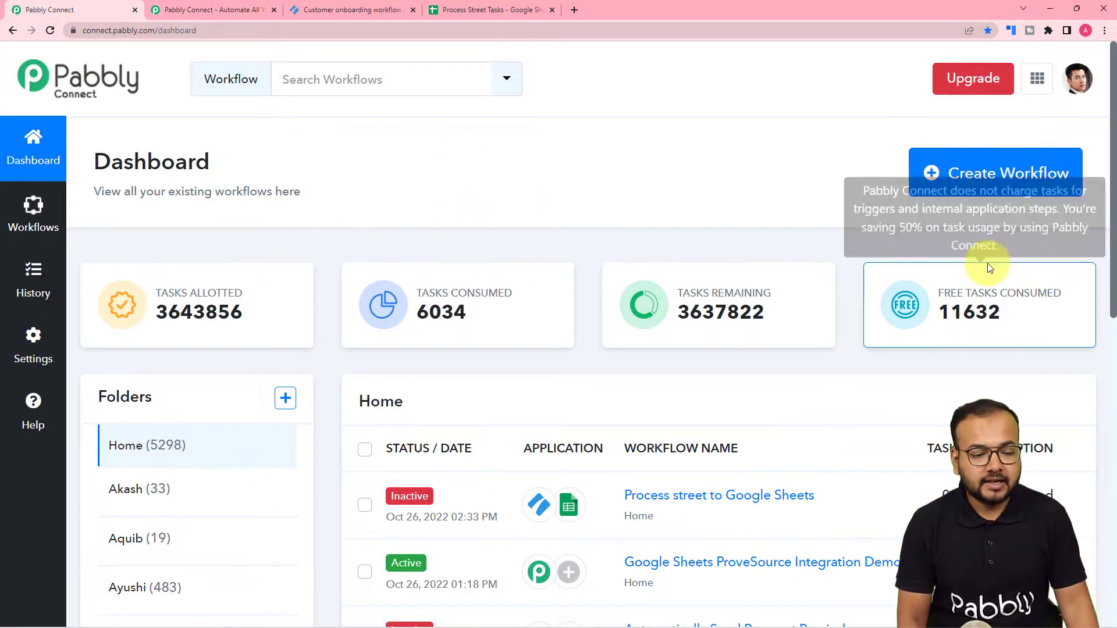
left_click(983, 173)
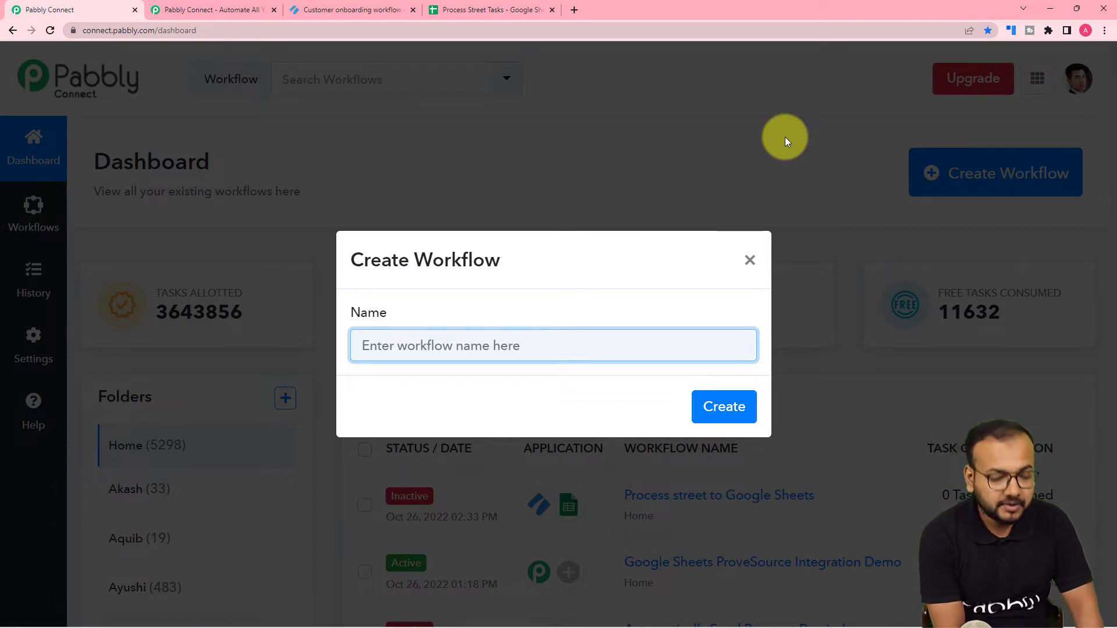
type("Process")
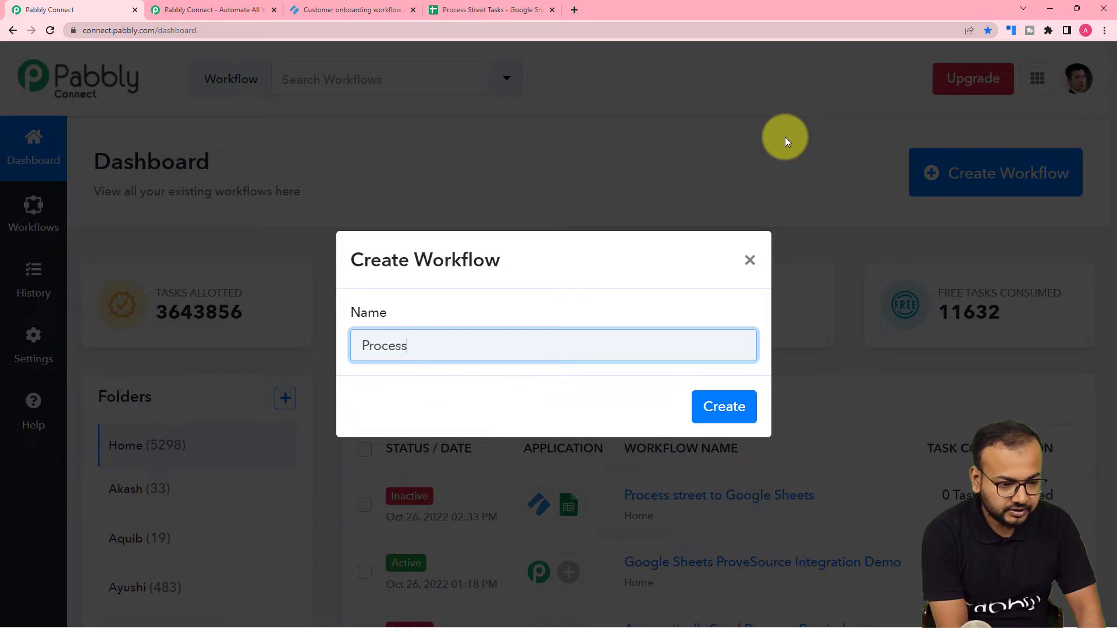
type(" Street")
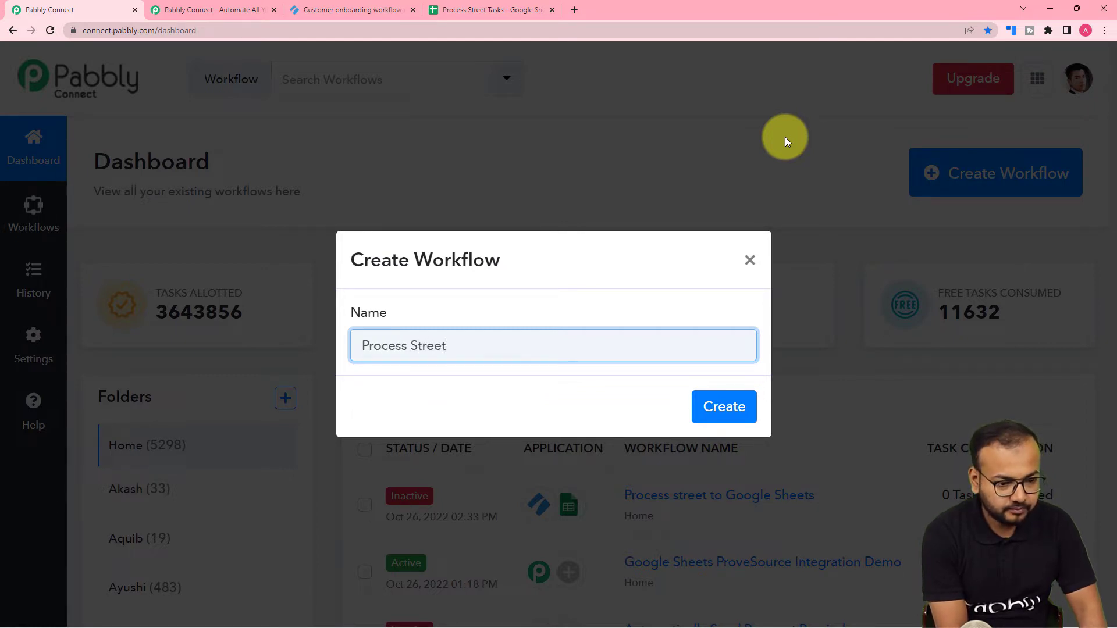
type(" y")
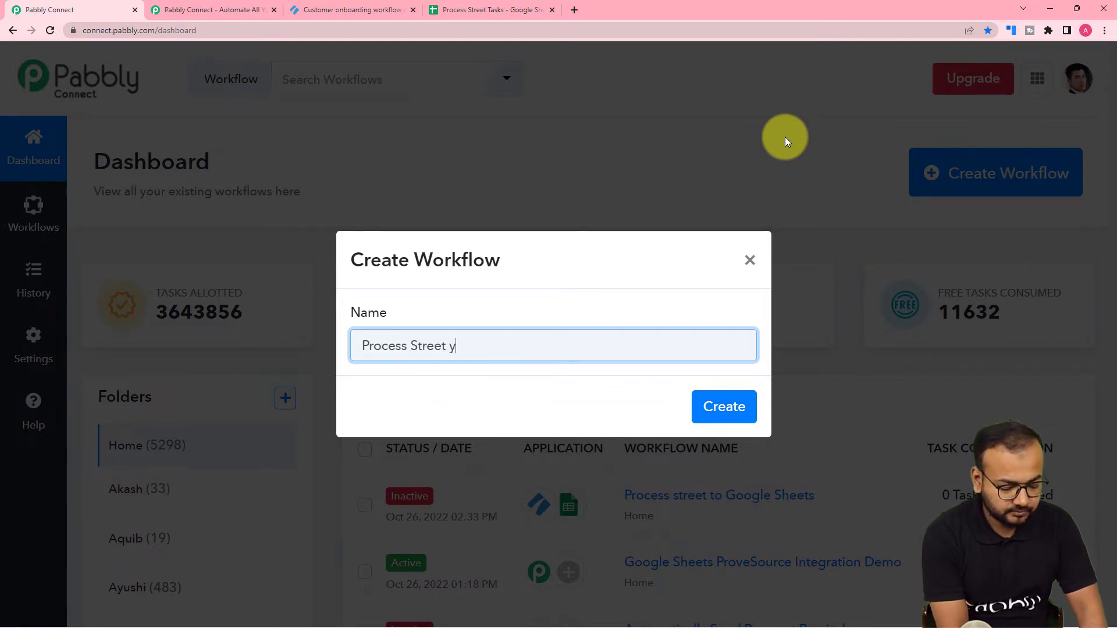
key("BackSpace")
type("to Google Sh")
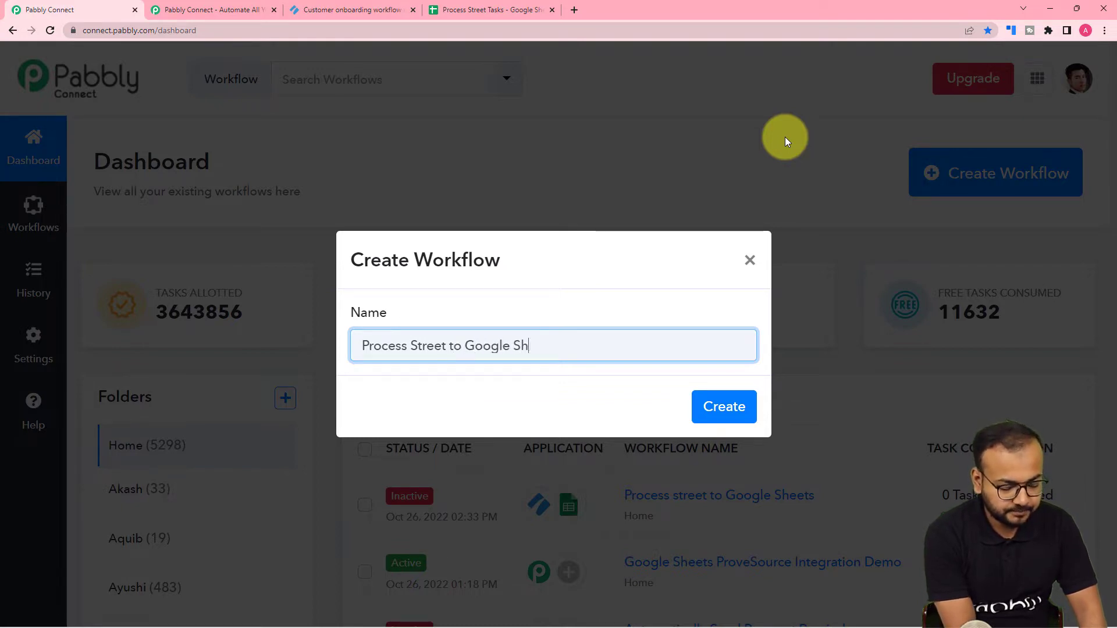
type("eets in")
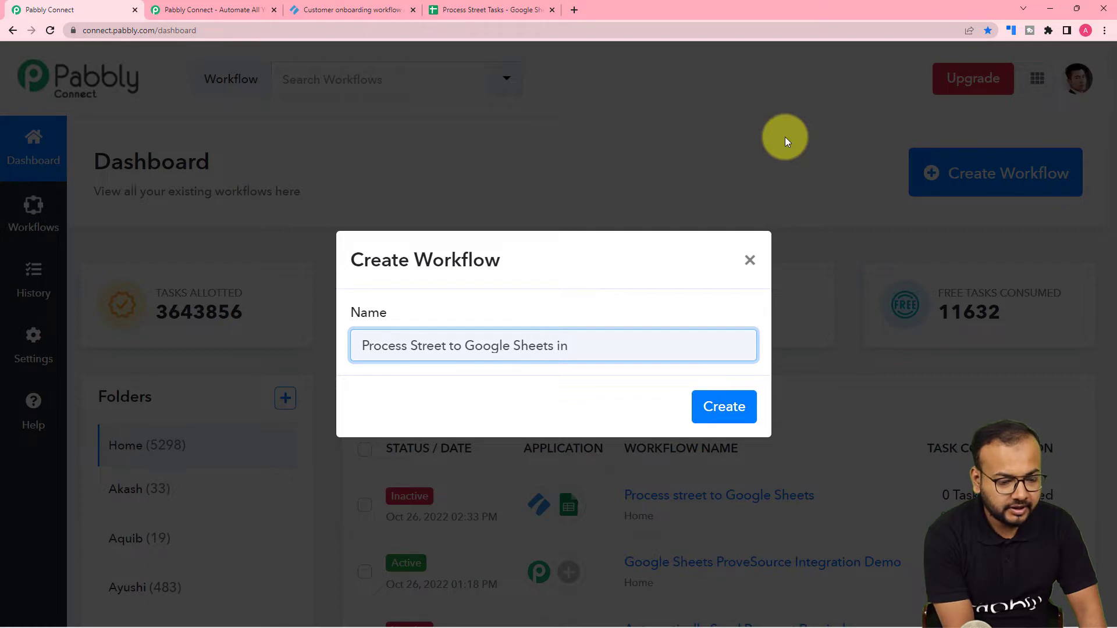
key("BackSpace")
key("BackSpace")
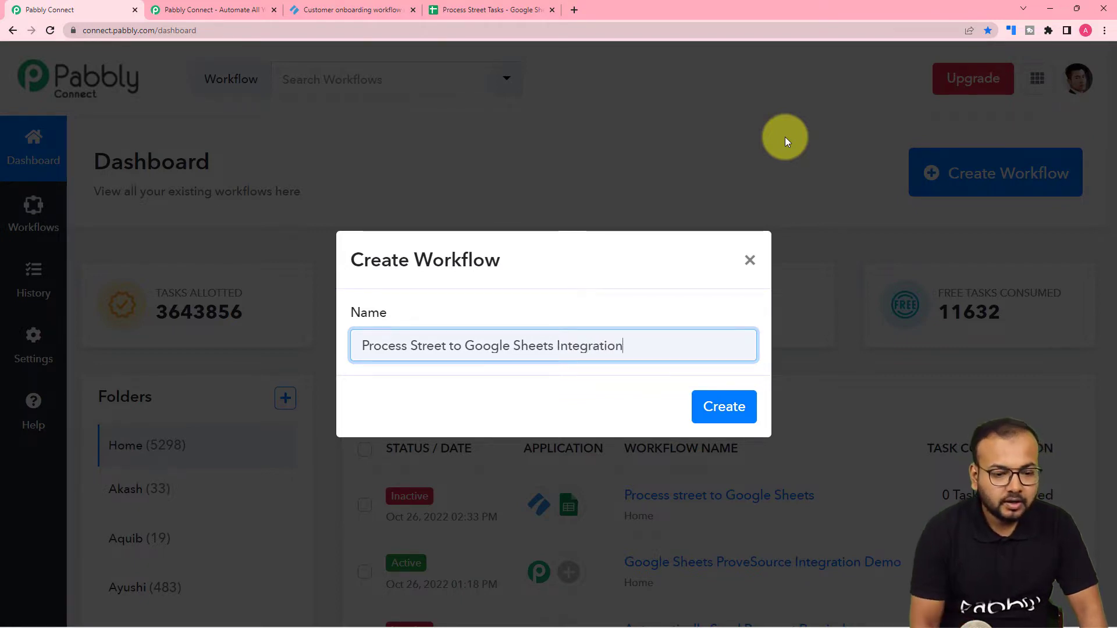
left_click(723, 409)
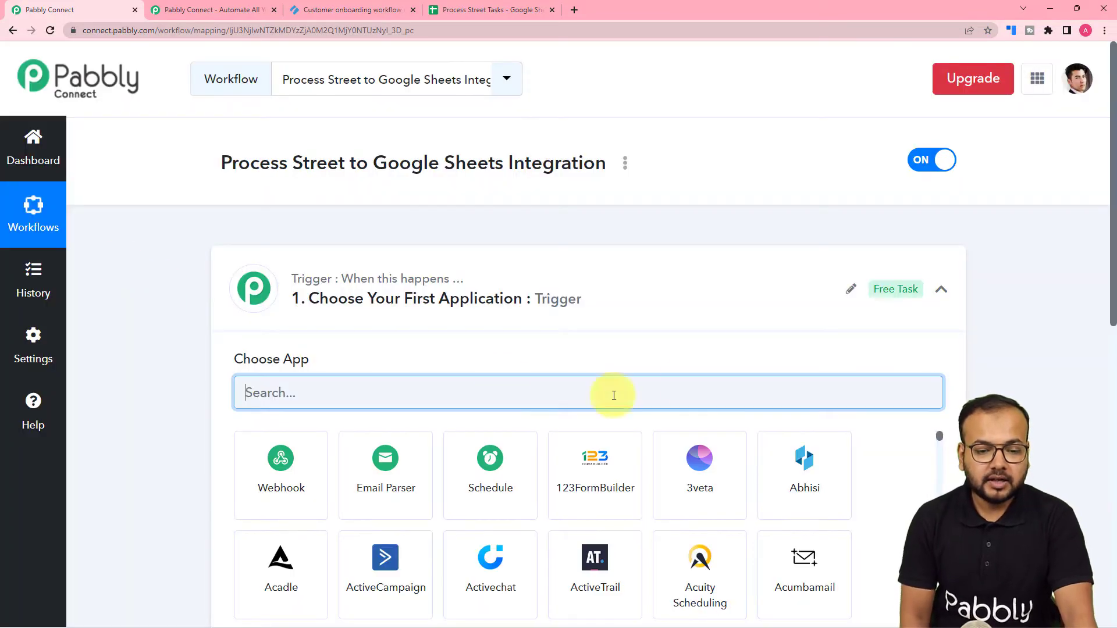
left_click(940, 294)
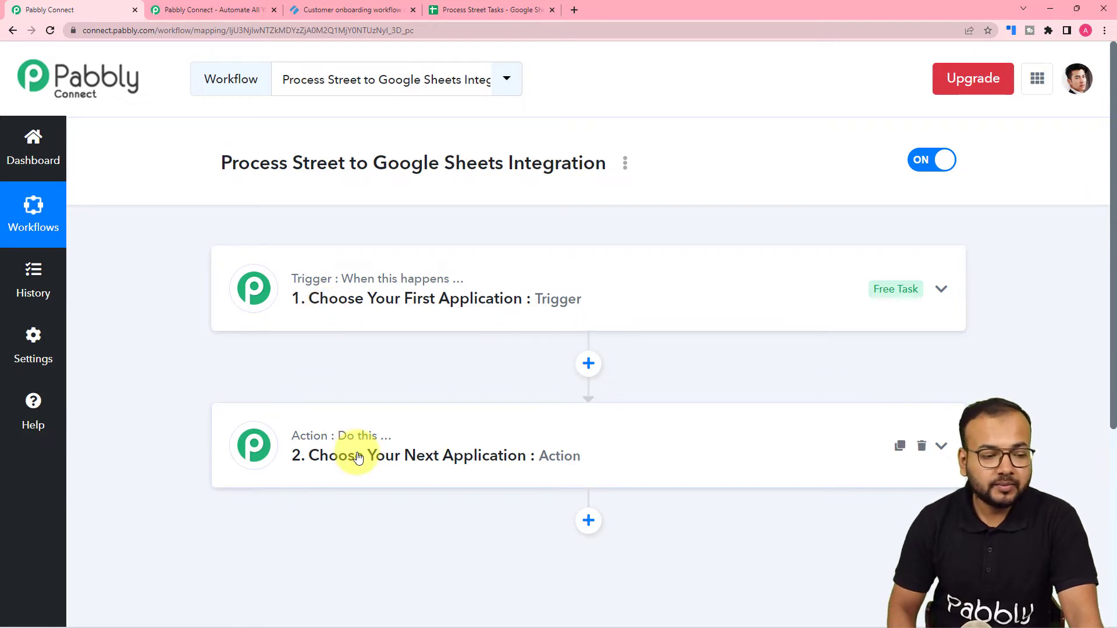
left_click(357, 296)
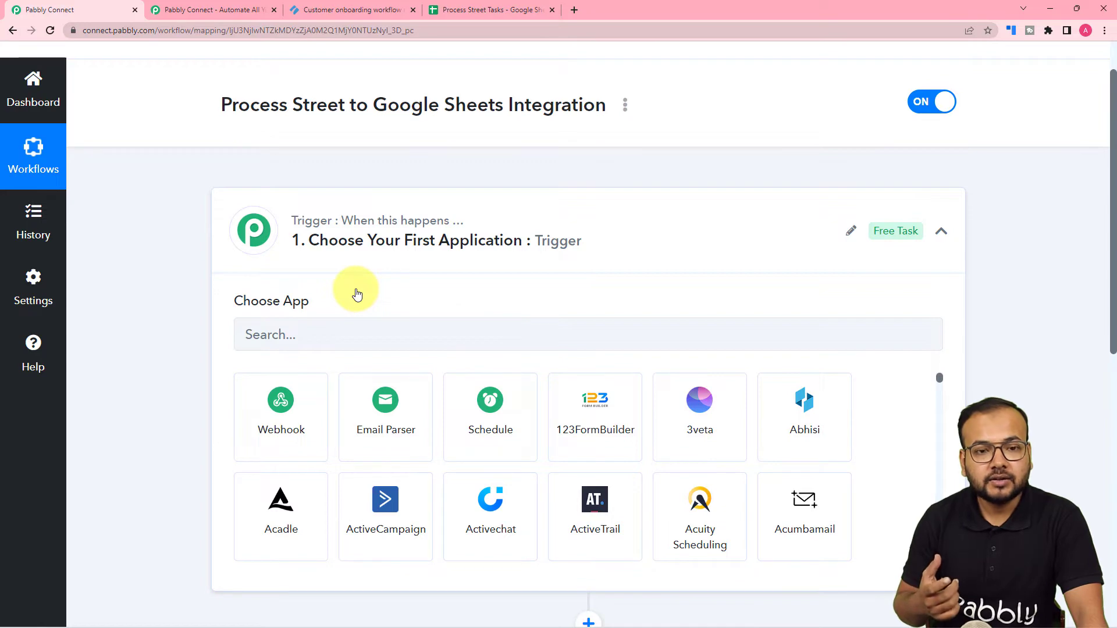
scroll(357, 295, "down", 8)
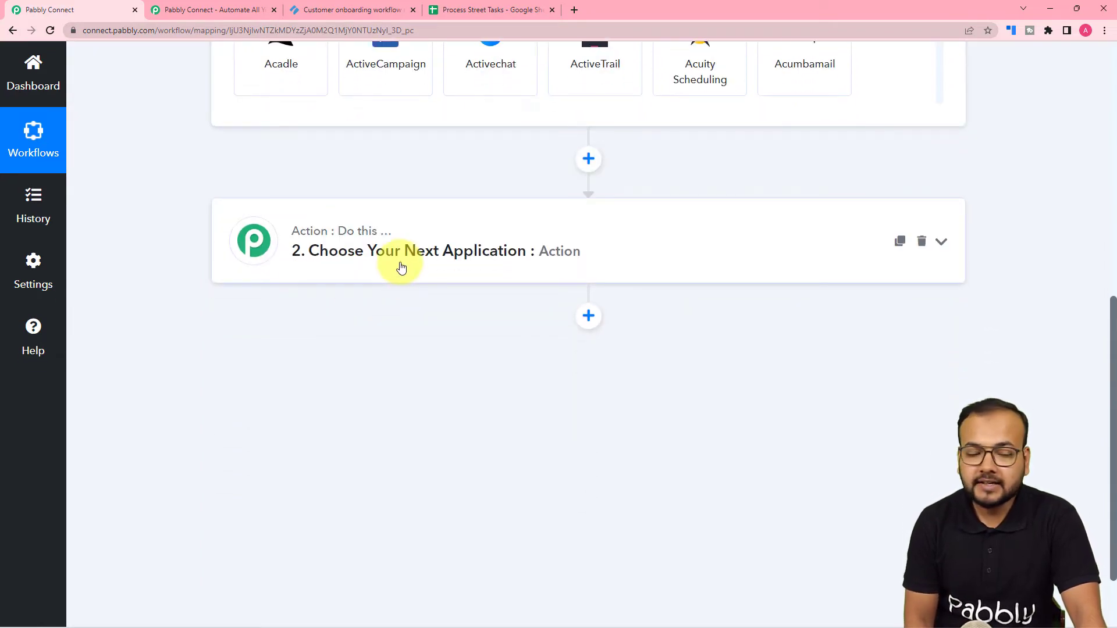
scroll(401, 267, "up", 7)
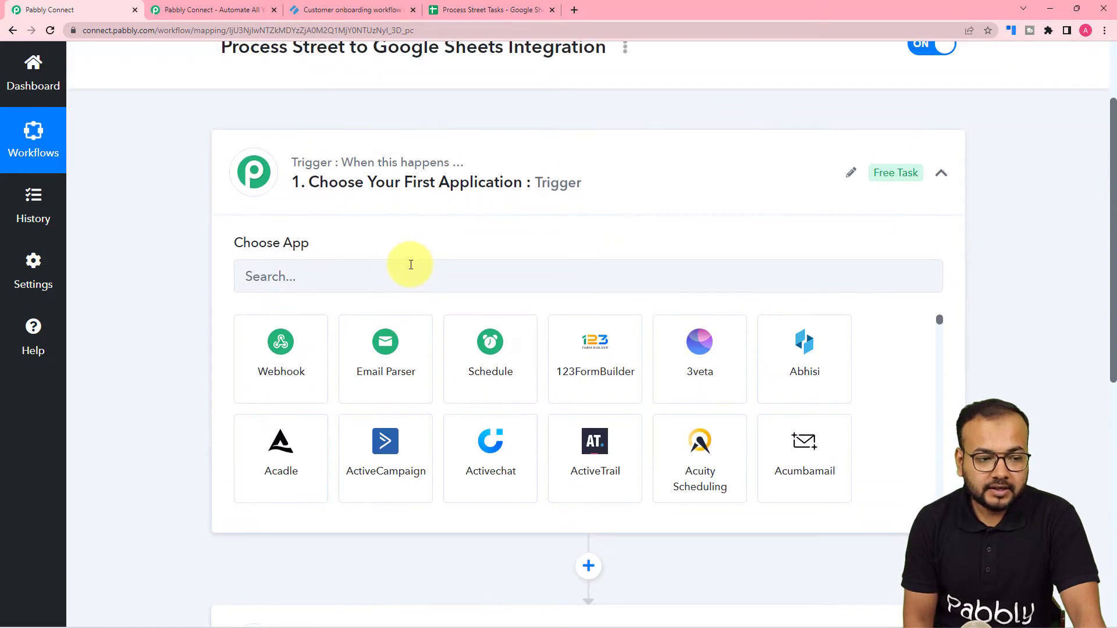
scroll(410, 264, "up", 2)
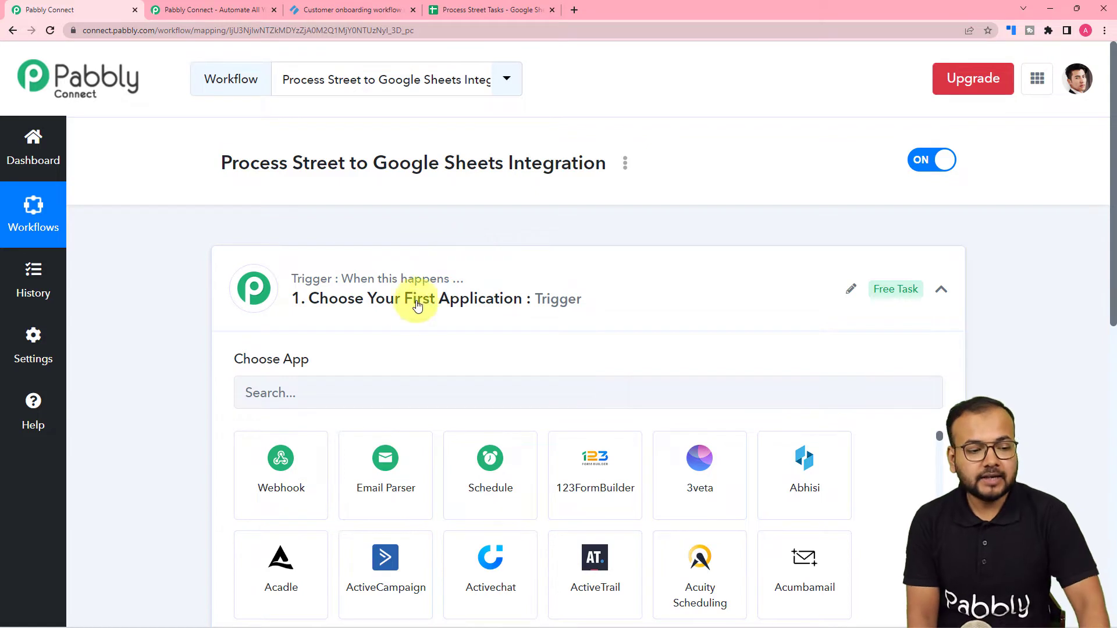
Step: Find Process Street in the app list and set it as the workflow's trigger application
left_click(333, 392)
type("p")
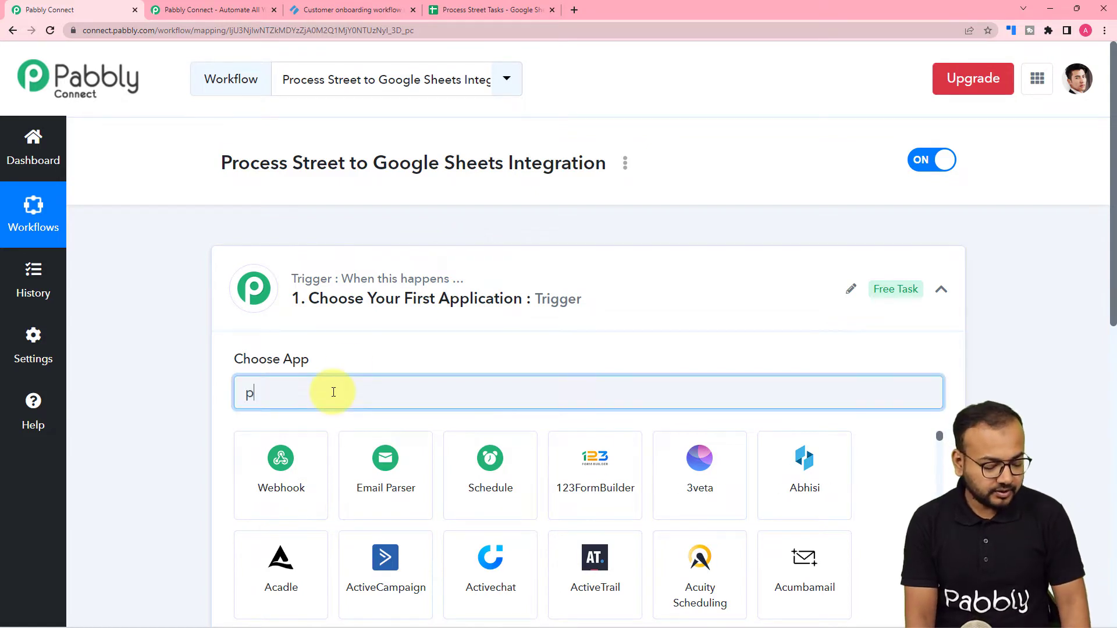
type("roce")
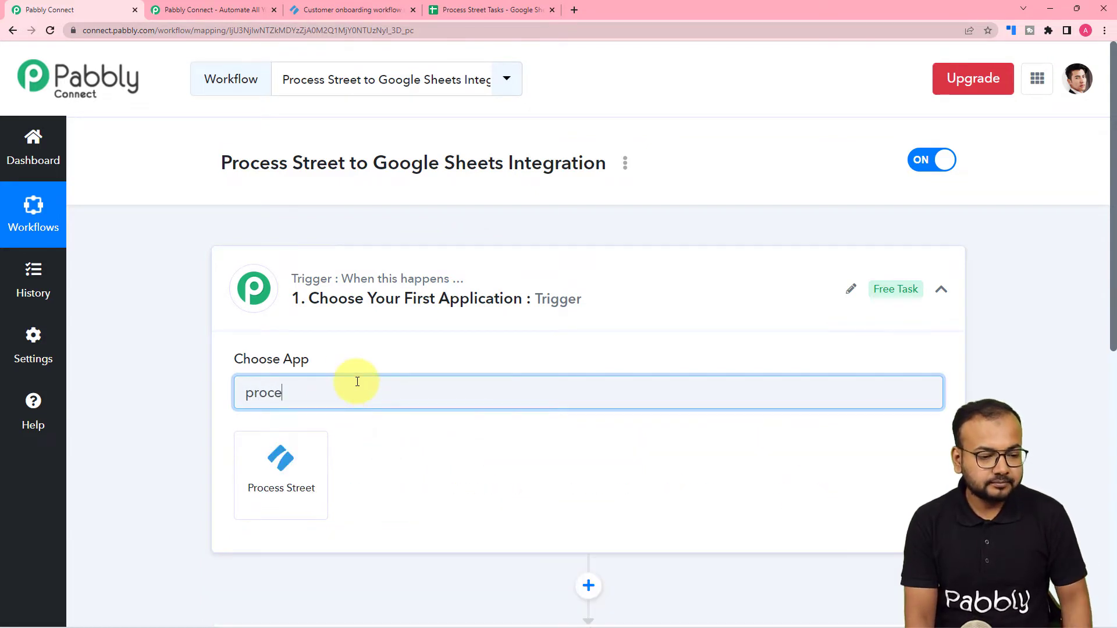
left_click(280, 495)
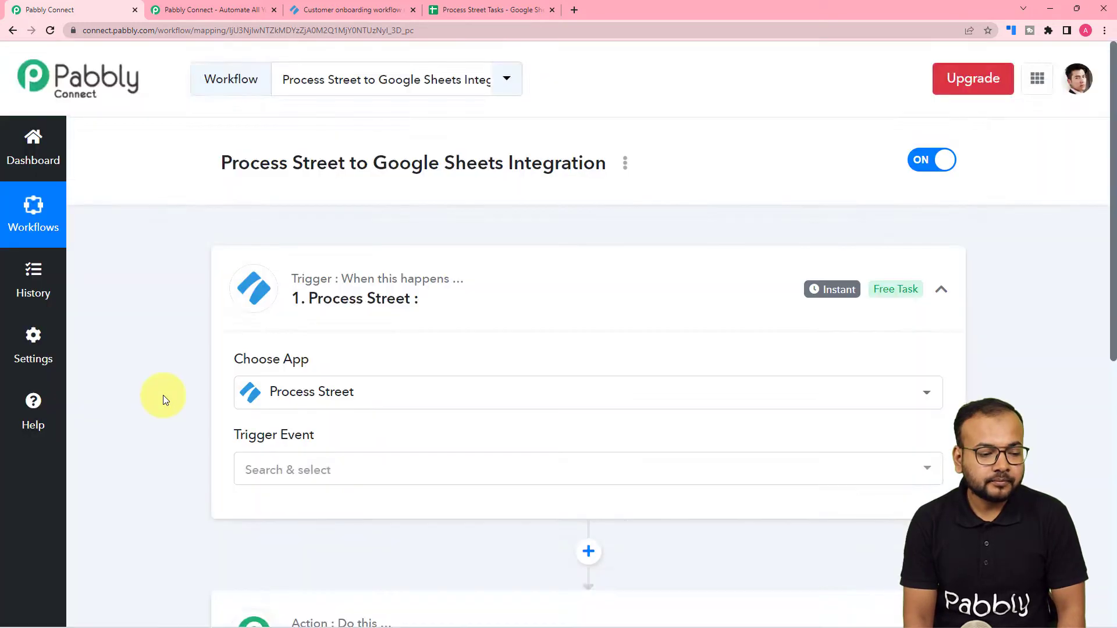
Step: Set the Process Street trigger event to Task Checked/Unchecked
scroll(163, 396, "down", 5)
left_click(339, 179)
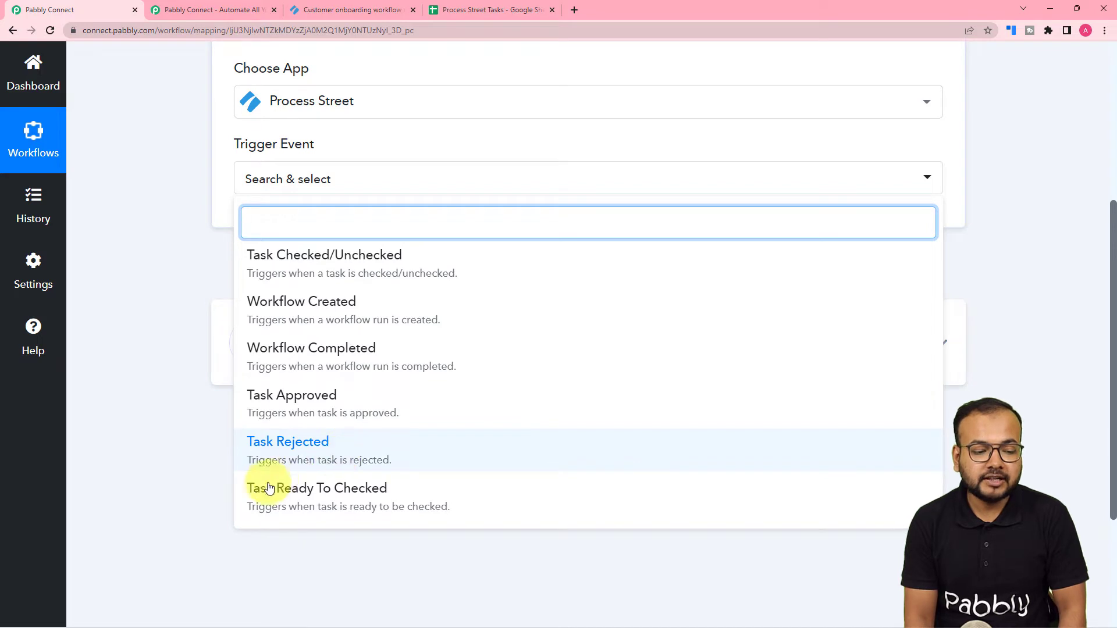
scroll(392, 494, "down", 1)
scroll(391, 487, "up", 3)
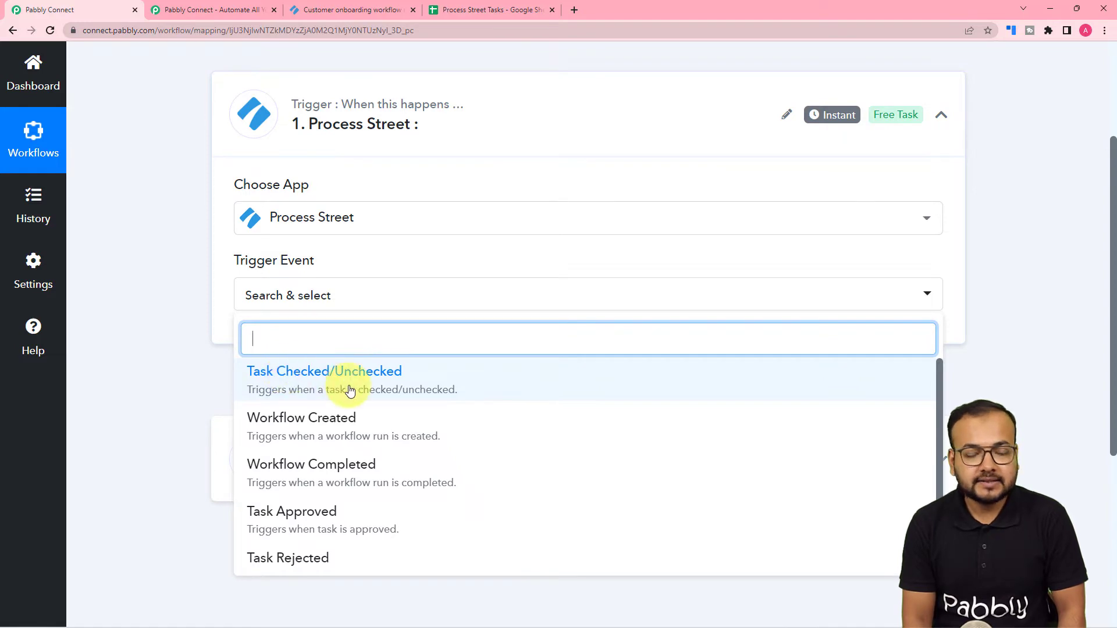
left_click(365, 375)
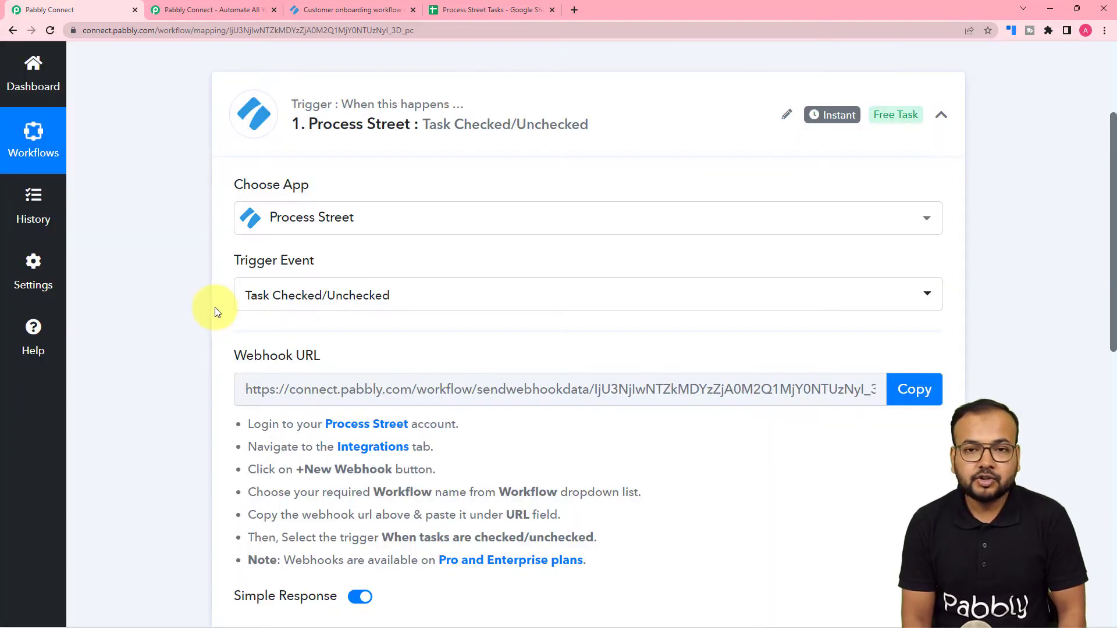
Step: Switch to Process Street and open the Integrations page in the Pabcon organization's settings
scroll(227, 312, "down", 3)
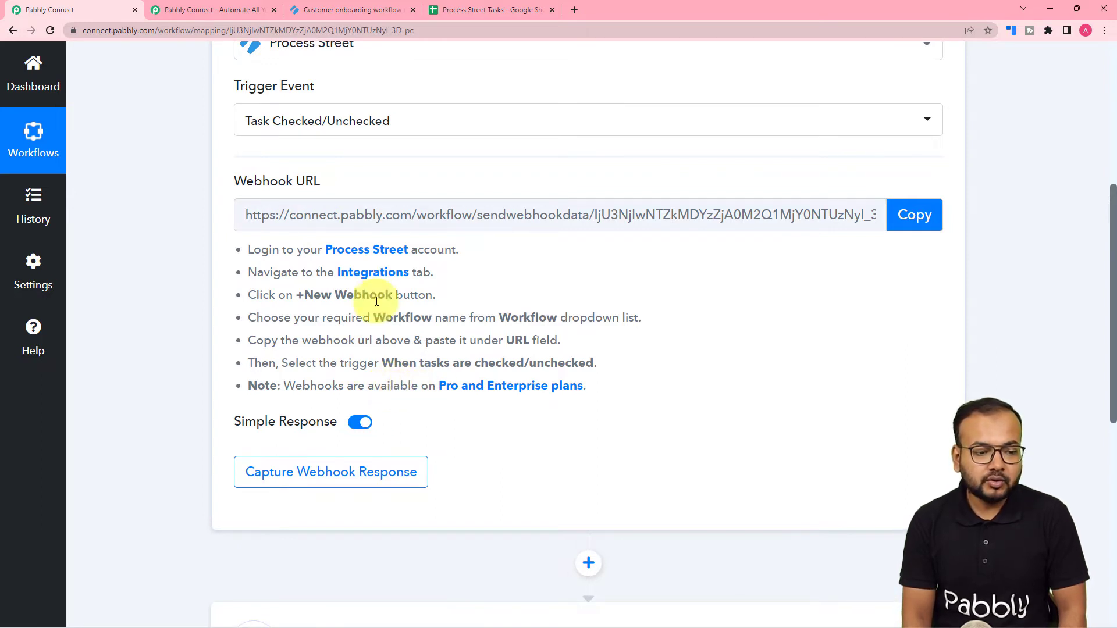
left_click(354, 10)
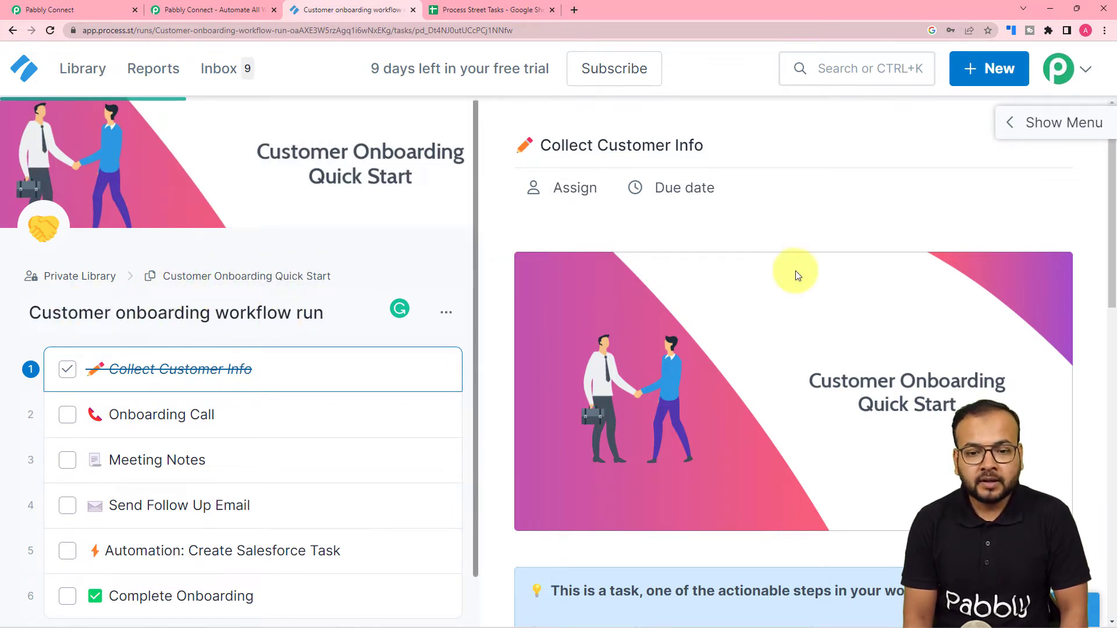
left_click(1054, 71)
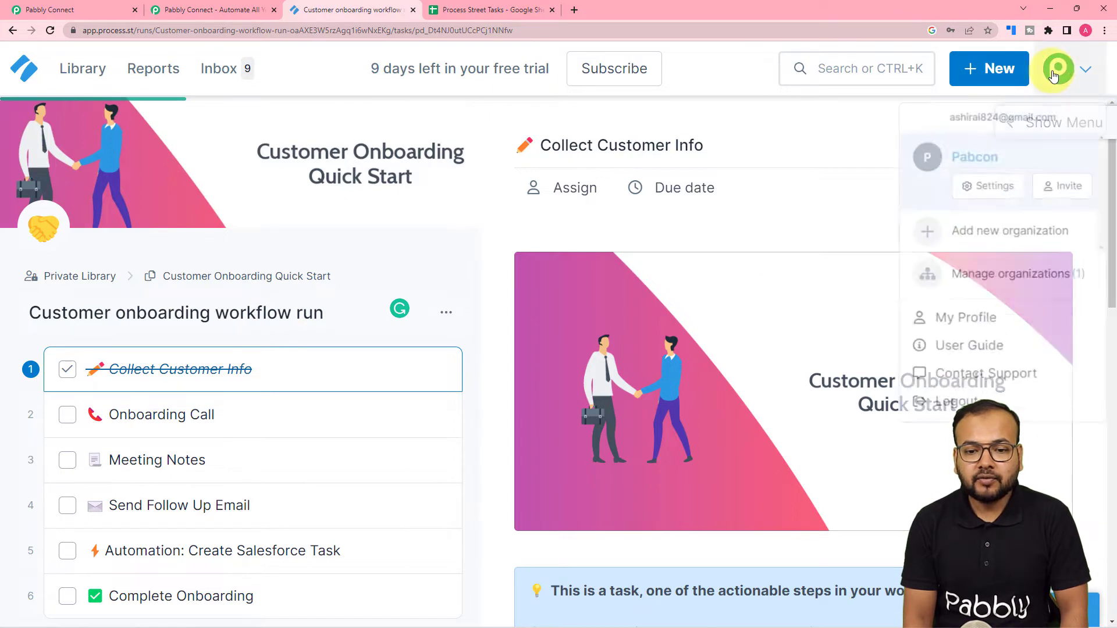
left_click(985, 198)
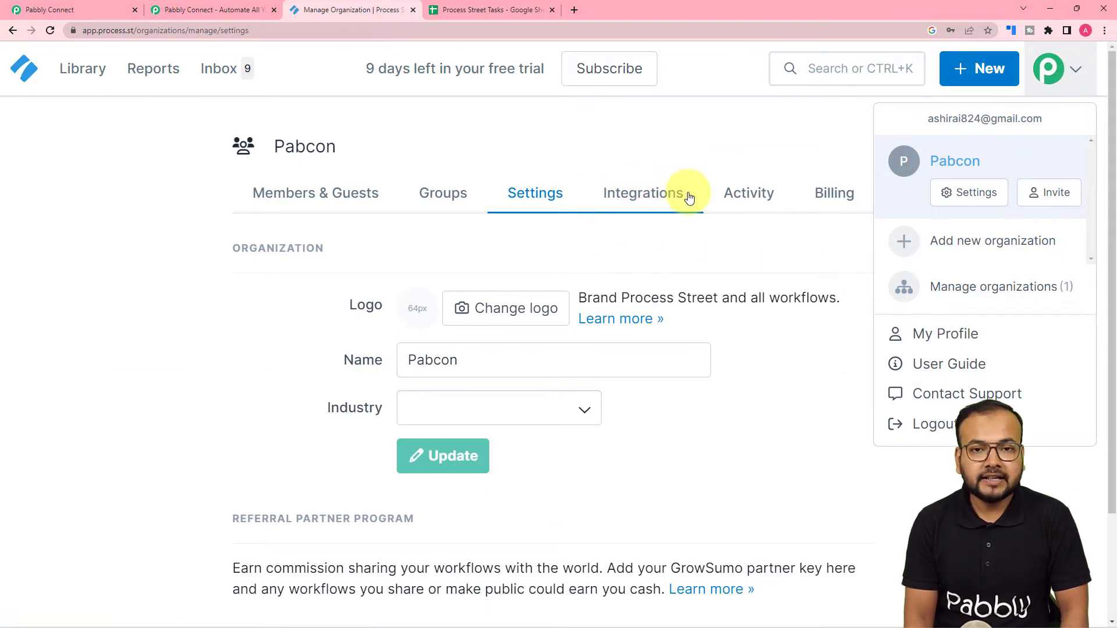
left_click(640, 200)
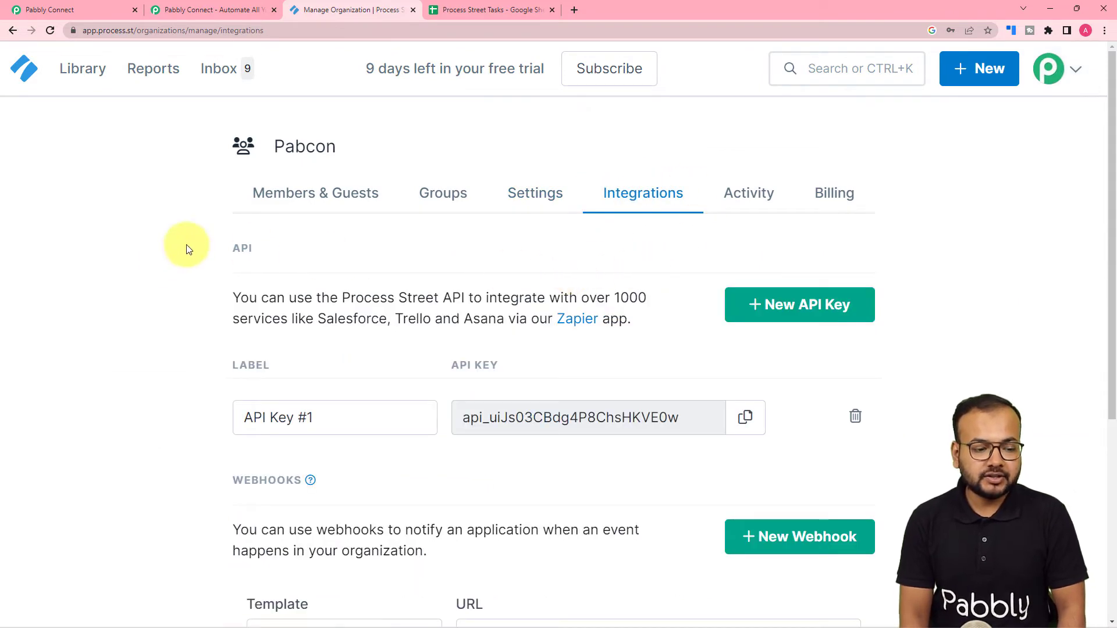
Step: Add a new webhook and set its template to Customer Onboarding Quick Start
scroll(153, 280, "down", 4)
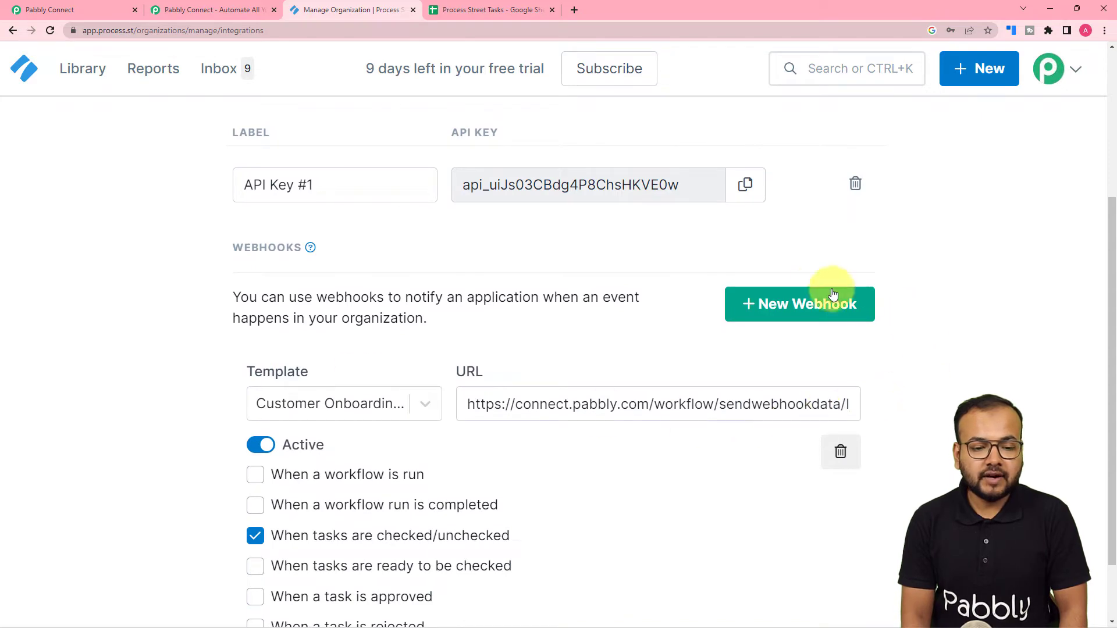
left_click(770, 314)
scroll(219, 336, "down", 7)
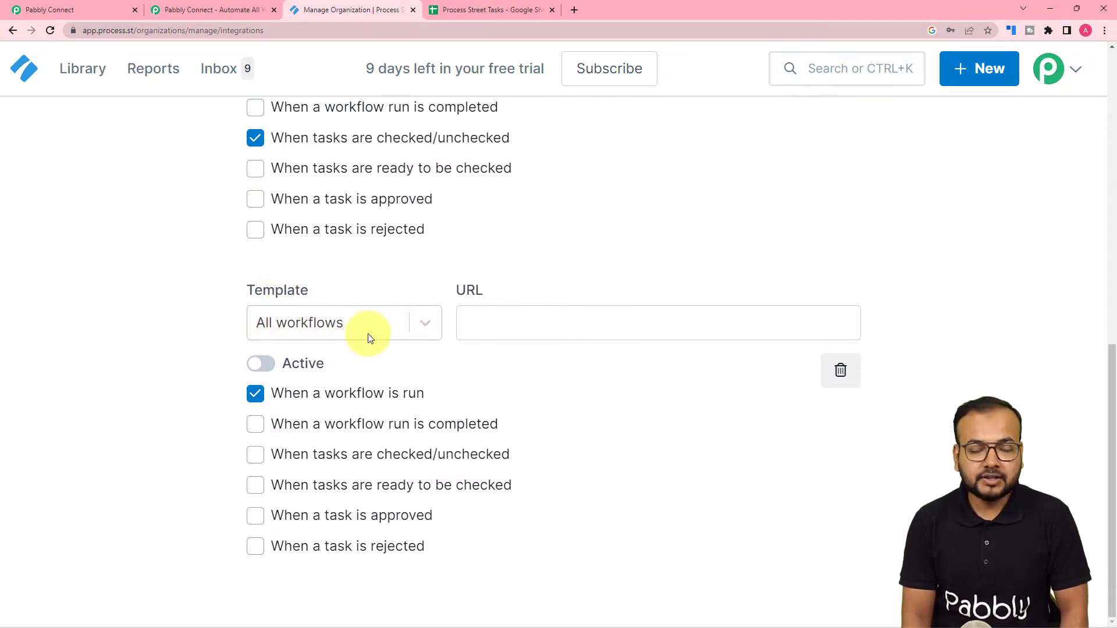
left_click(424, 324)
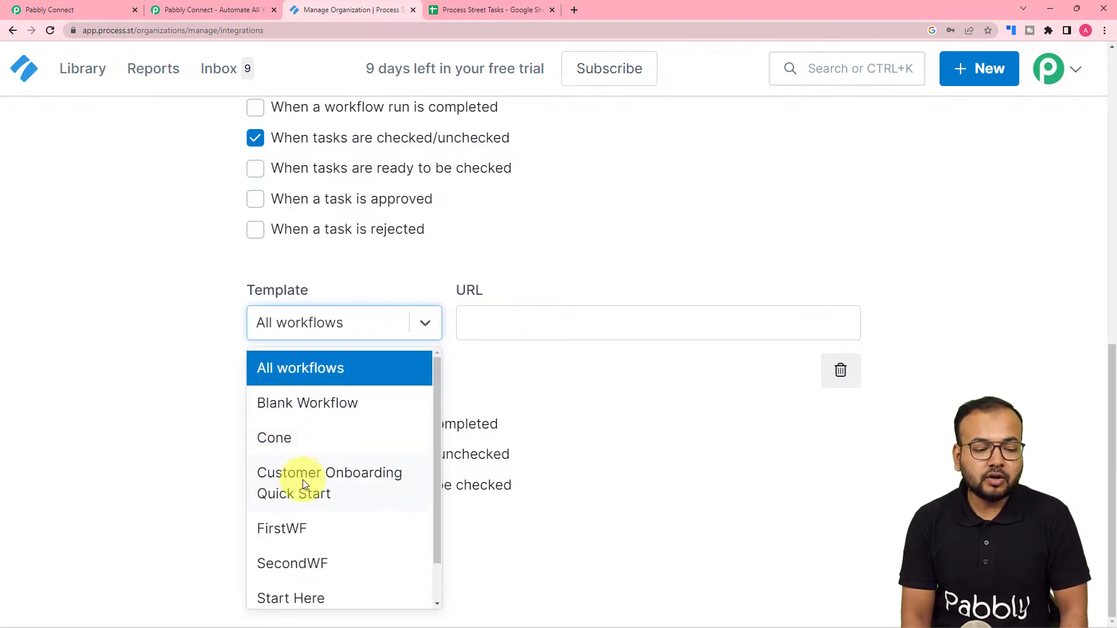
left_click(356, 484)
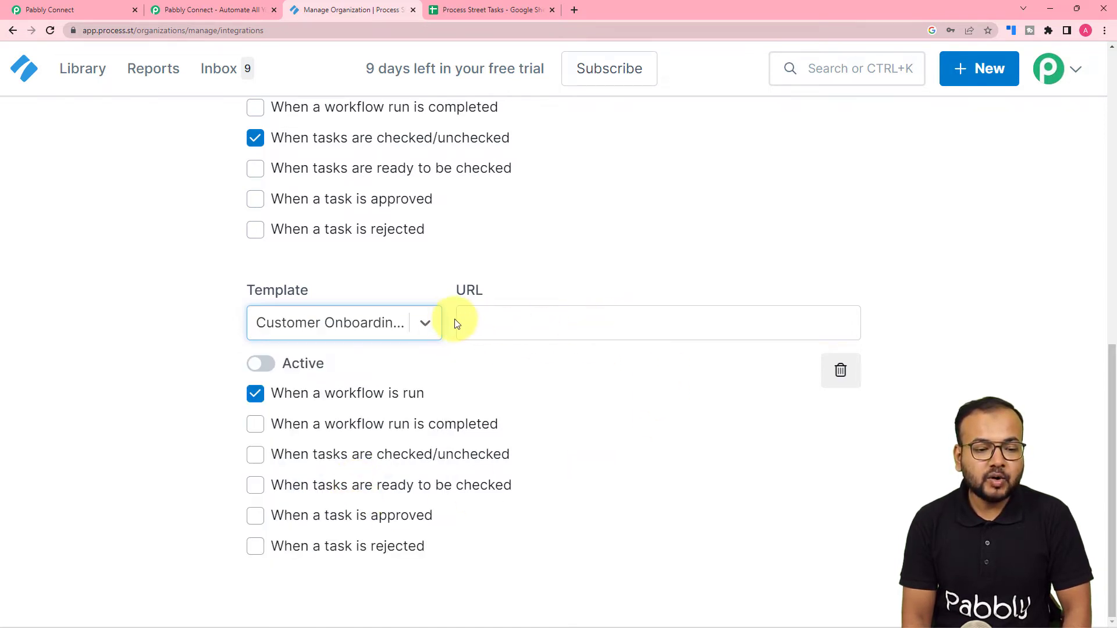
Step: Copy the trigger's webhook URL from Pabbly Connect and paste it as the new Process Street webhook's URL
left_click(80, 8)
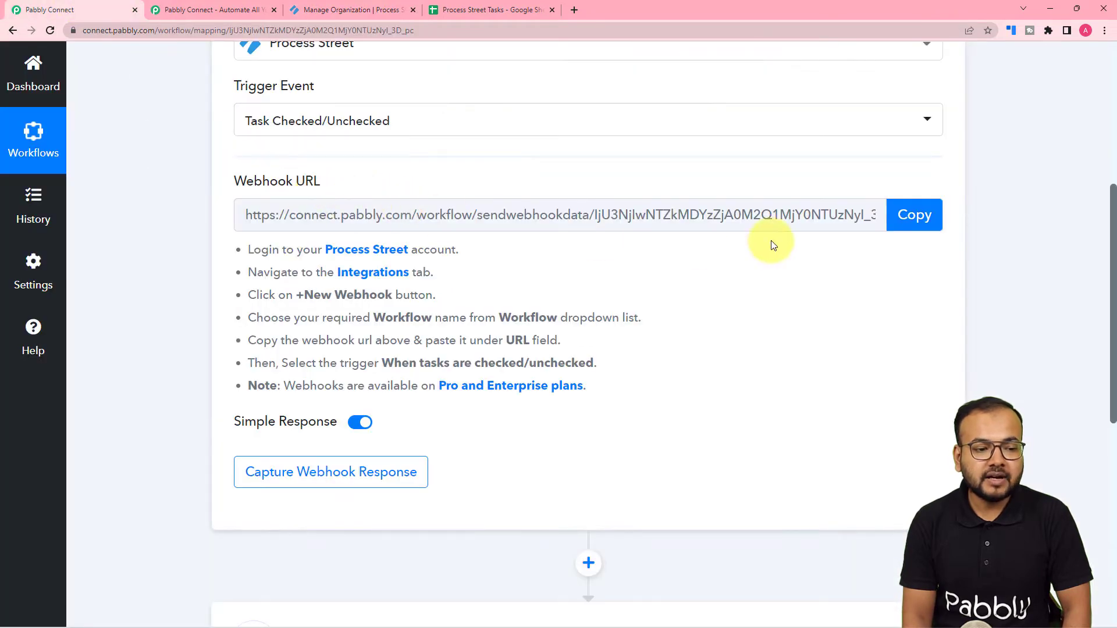
left_click(913, 214)
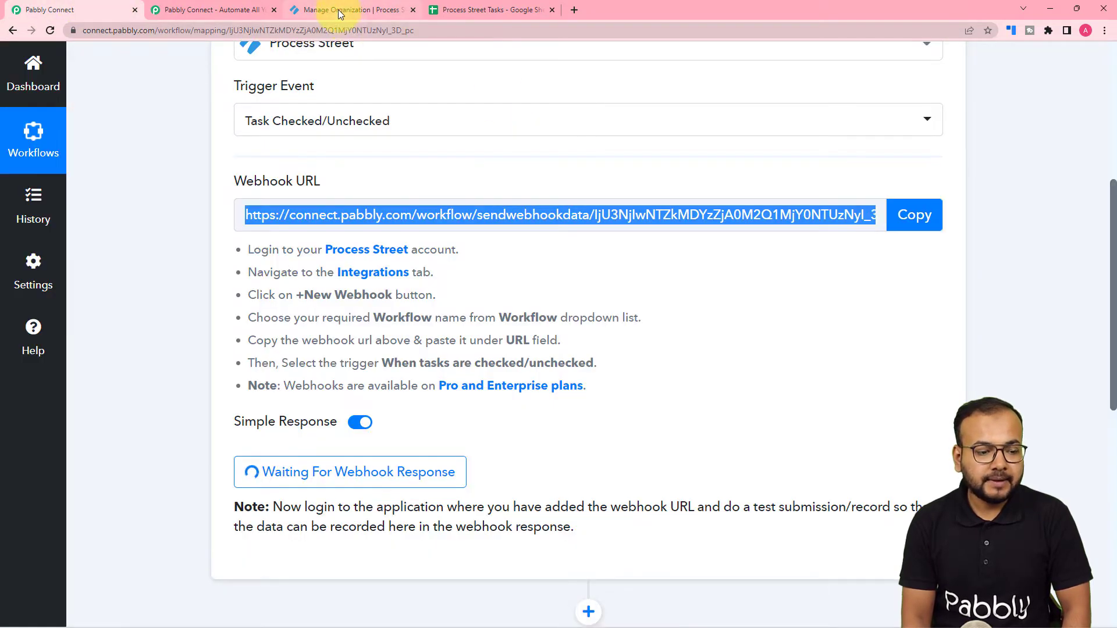
left_click(340, 10)
right_click(526, 324)
left_click(555, 420)
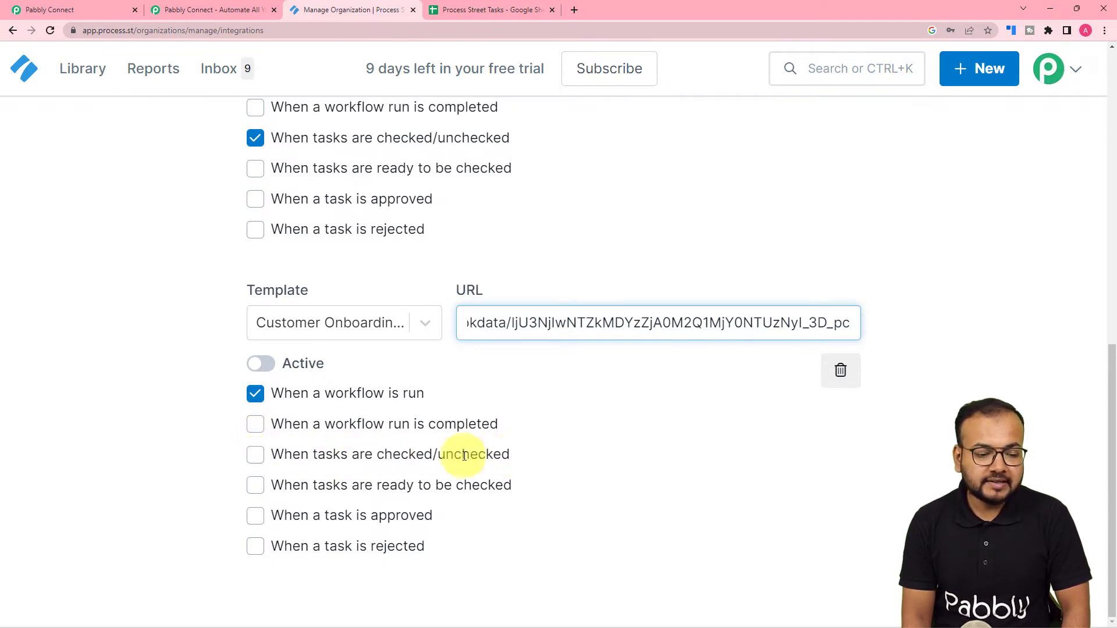
Step: Make the new webhook fire only when tasks are checked/unchecked, not when a workflow is run, and activate it
left_click(254, 456)
left_click(255, 394)
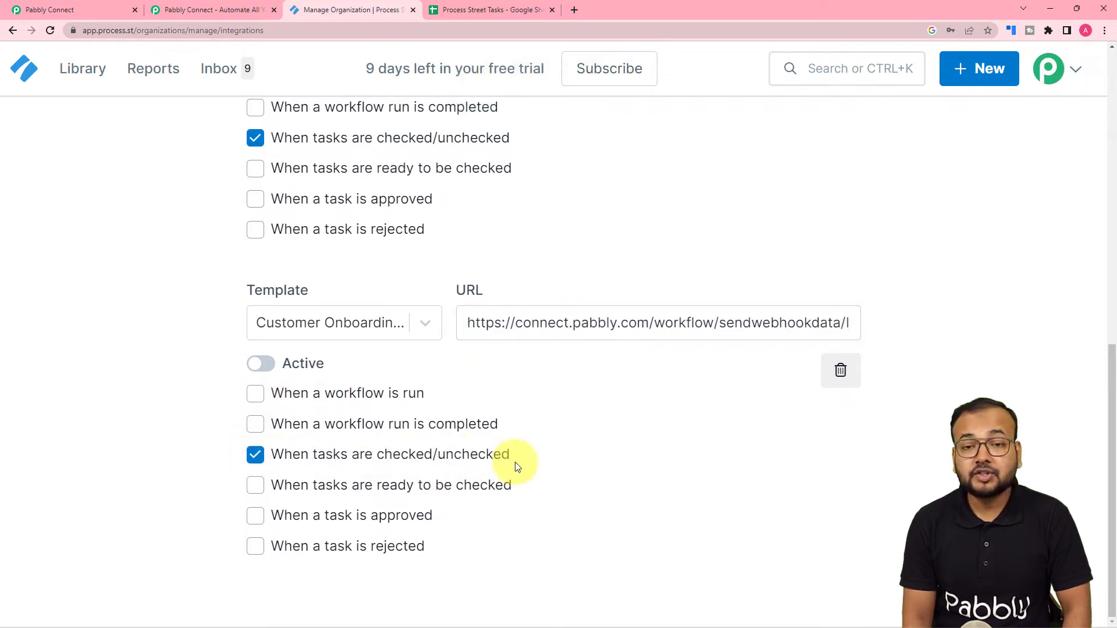
left_click(271, 372)
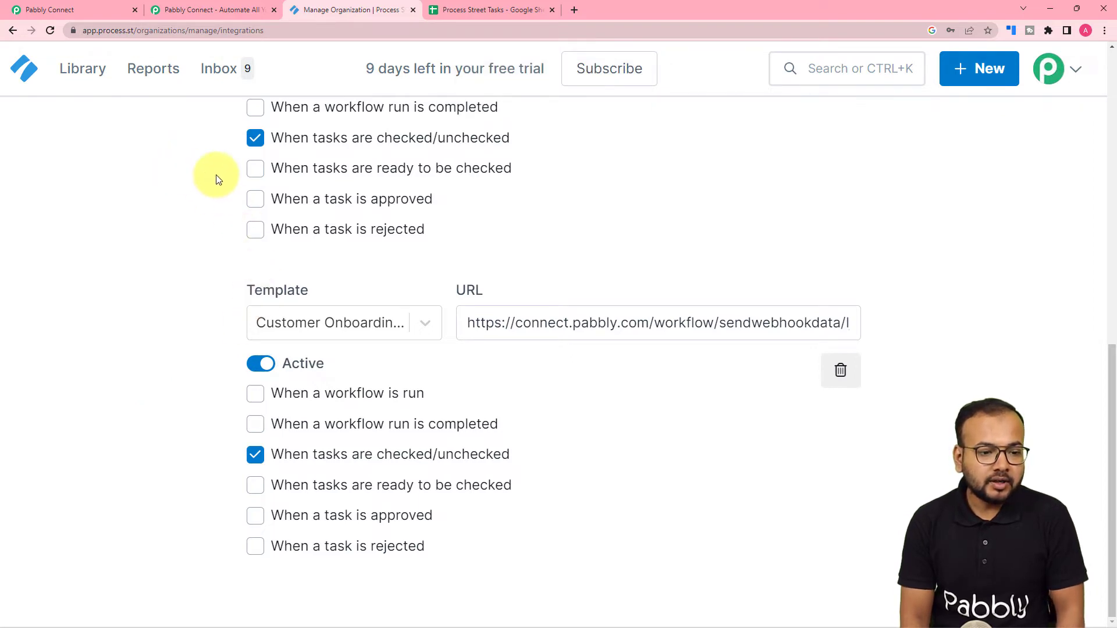
Step: Open the Customer onboarding workflow run in Process Street and mark its Onboarding Call task as done to send a test webhook
scroll(691, 266, "up", 10)
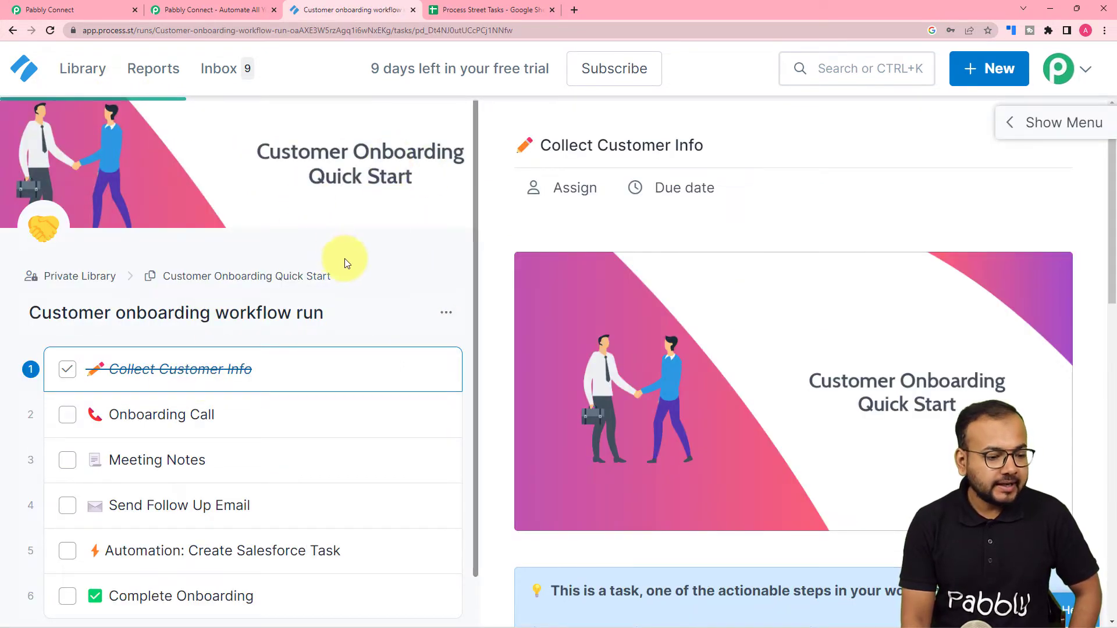
scroll(262, 338, "down", 1)
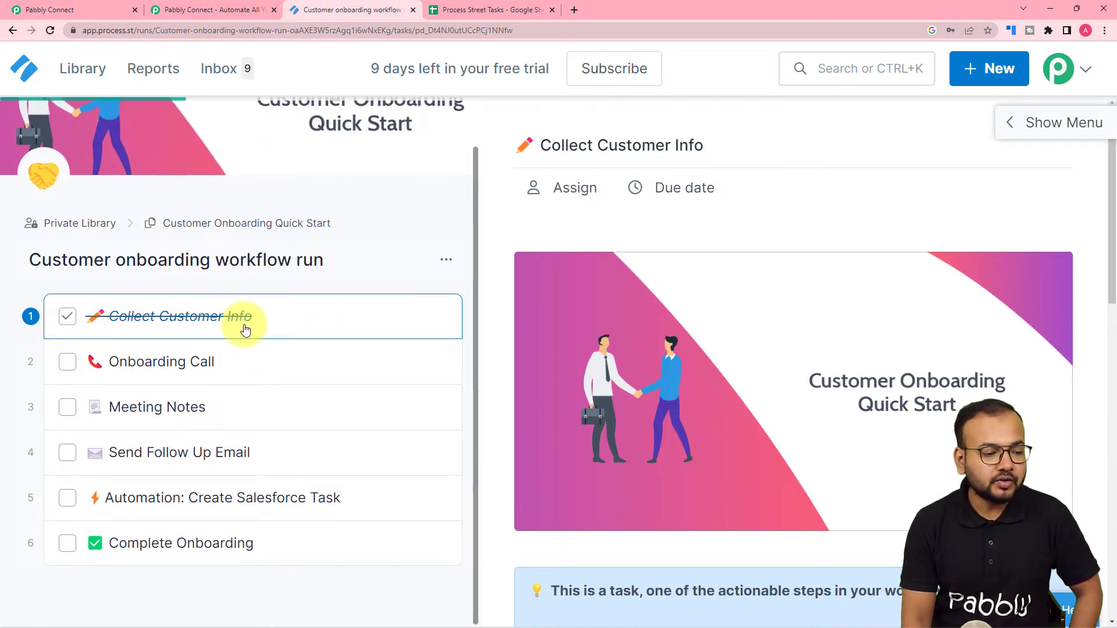
left_click(66, 7)
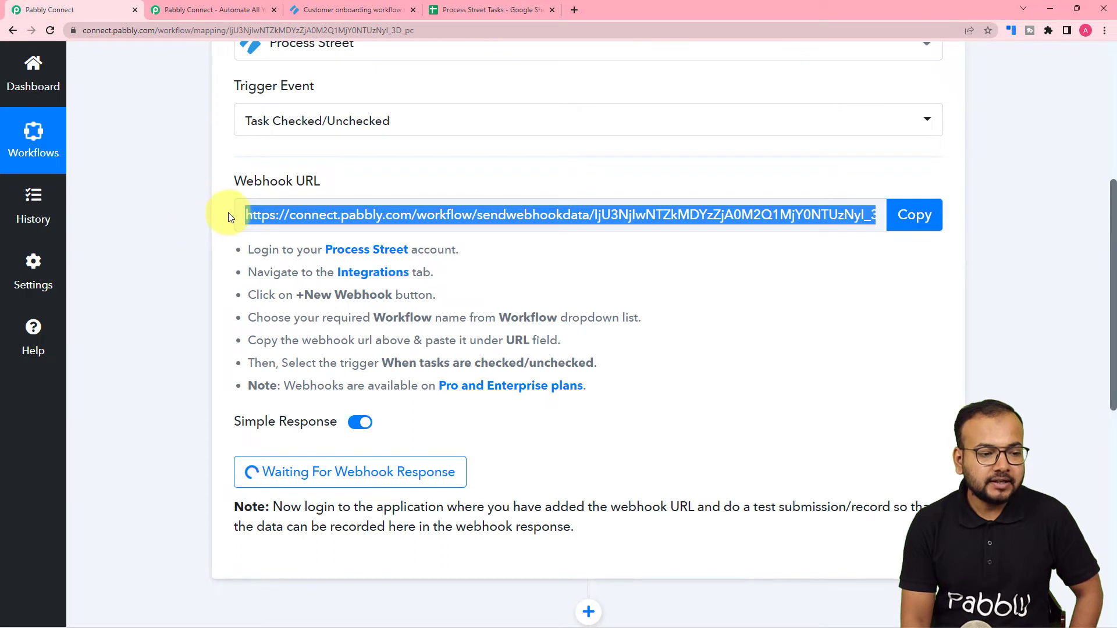
scroll(228, 212, "down", 1)
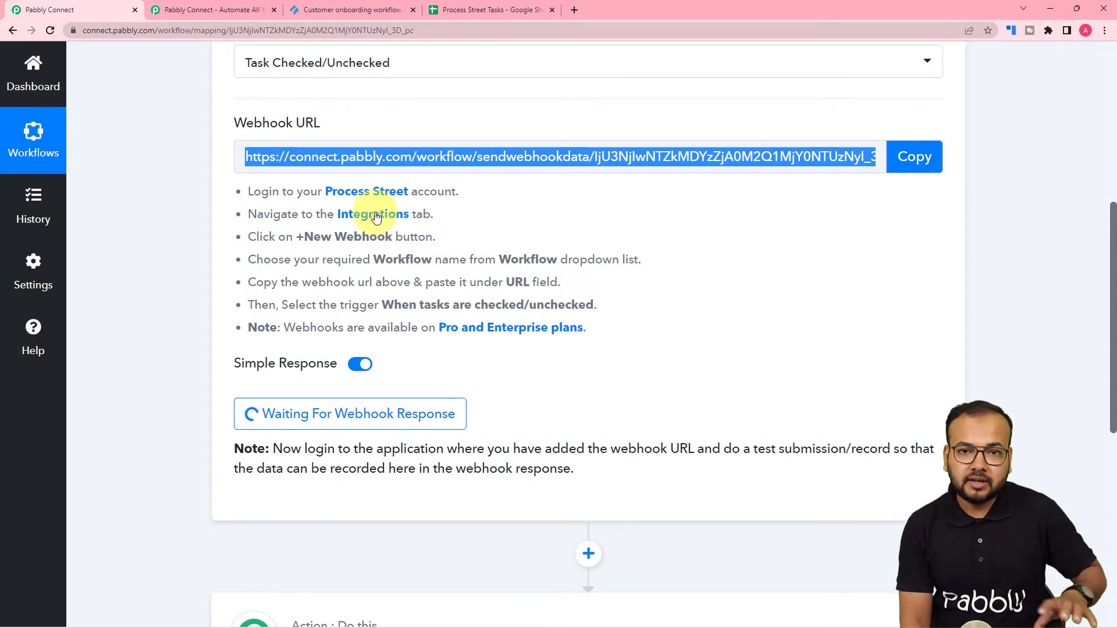
left_click(314, 10)
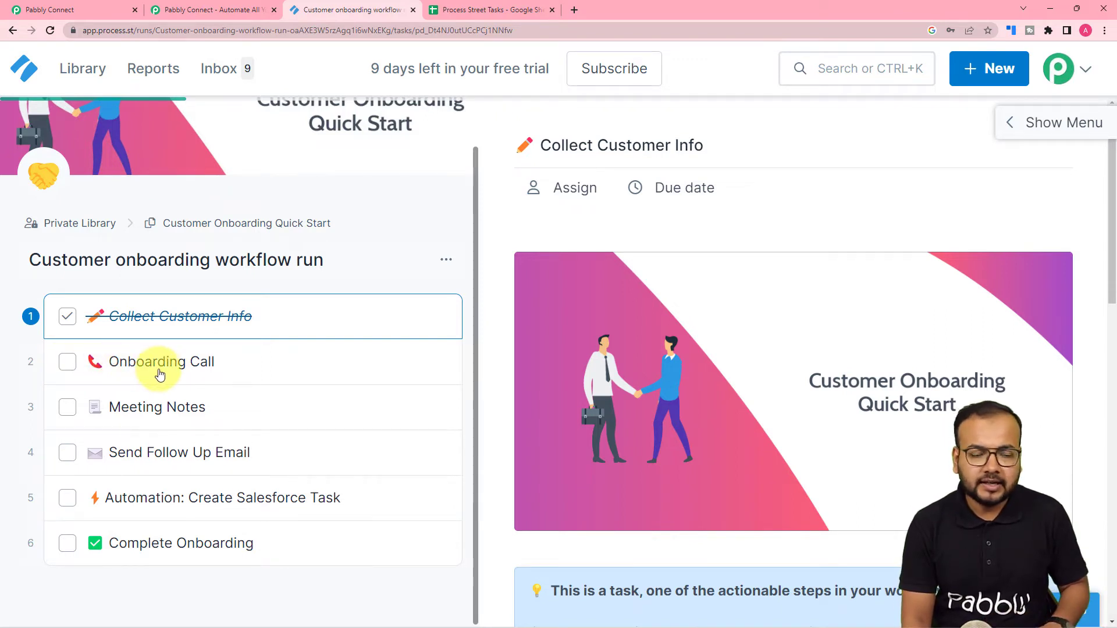
left_click(66, 363)
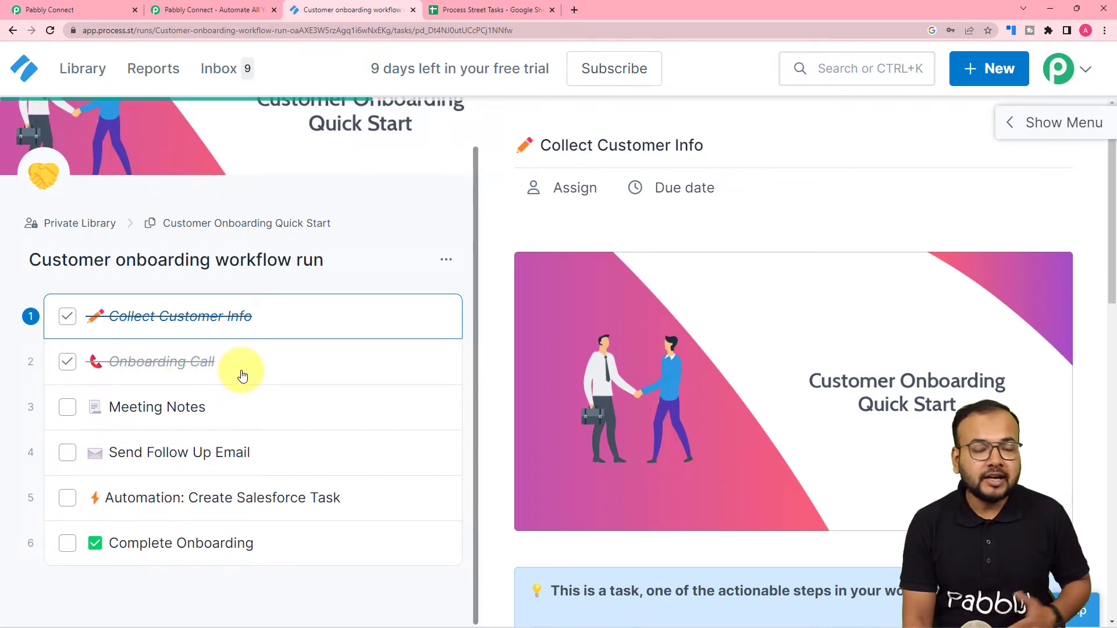
Step: Switch to Pabbly Connect and examine the captured webhook response, including the task status, task name, completion details and checklist name
left_click(99, 10)
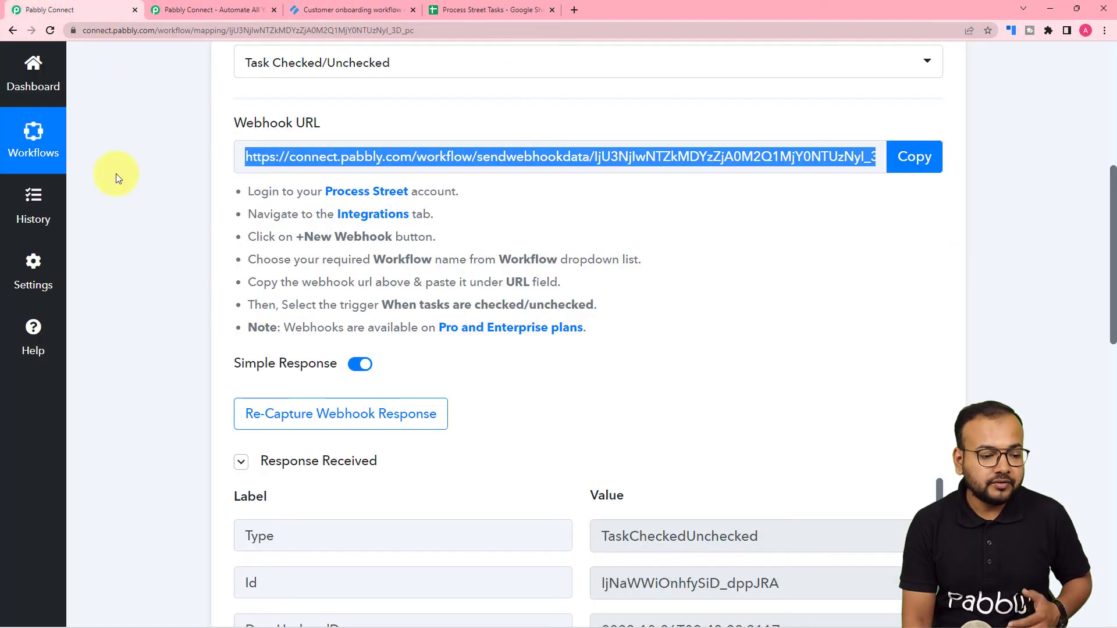
scroll(116, 274, "down", 7)
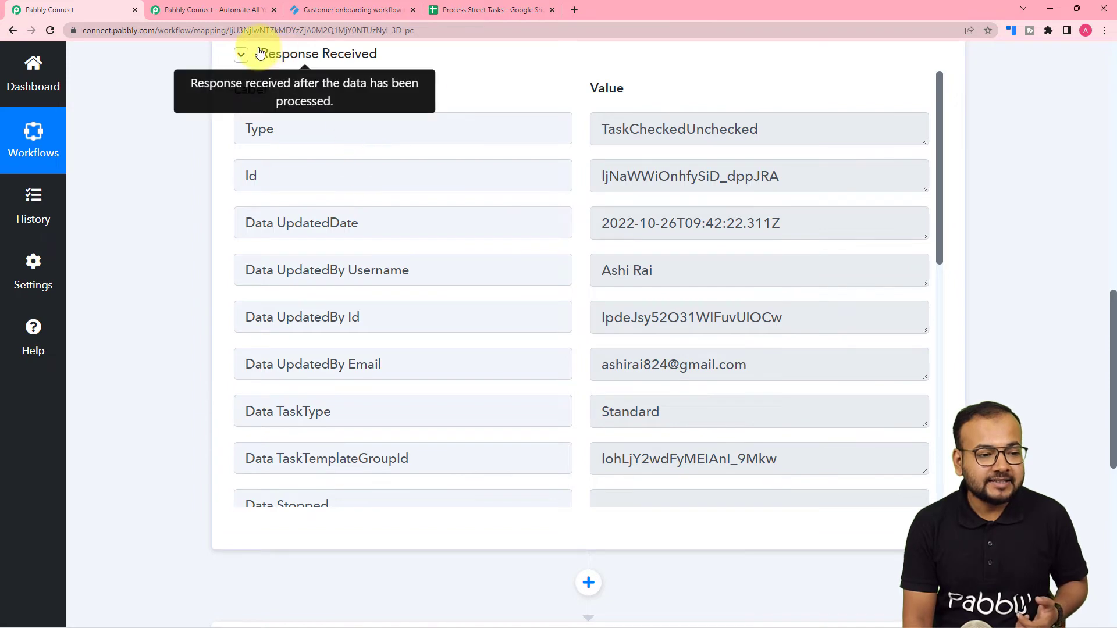
scroll(429, 215, "down", 2)
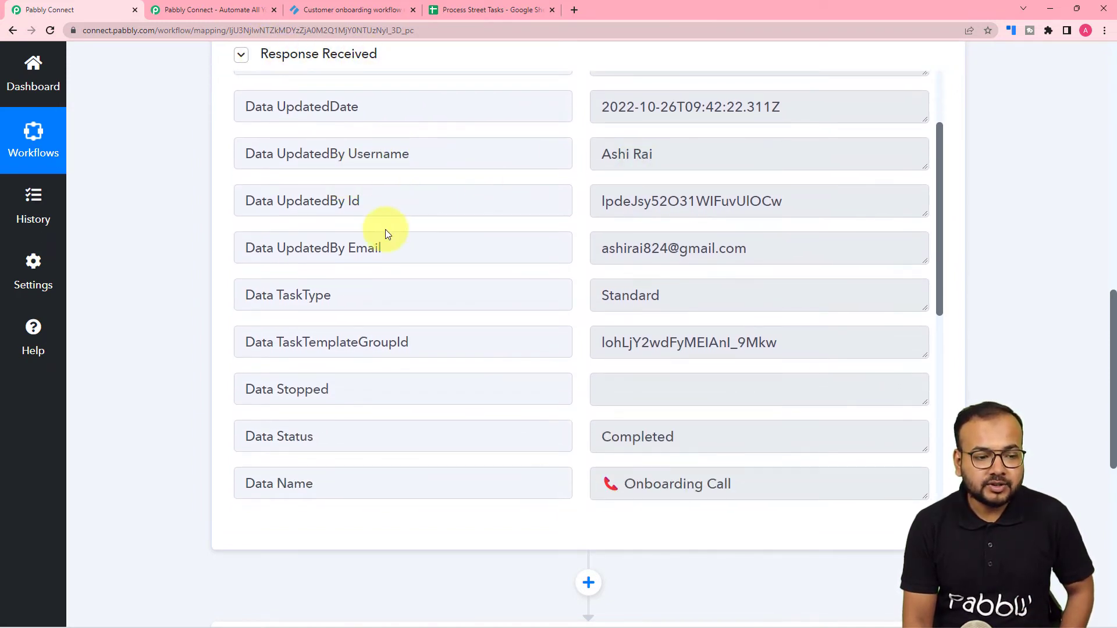
scroll(385, 229, "down", 1)
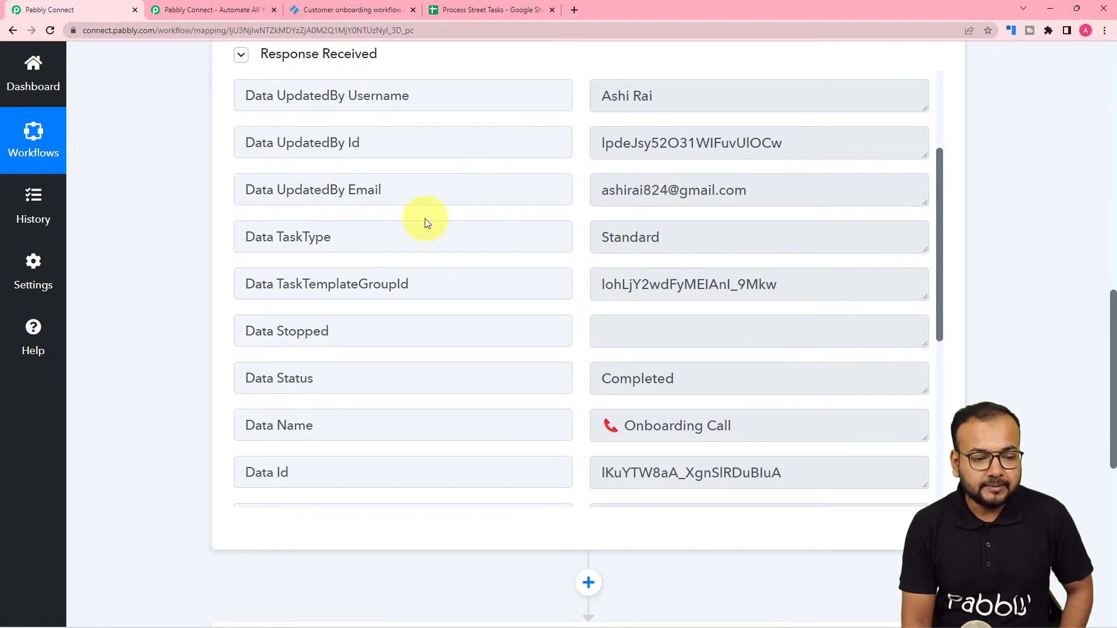
scroll(424, 224, "down", 1)
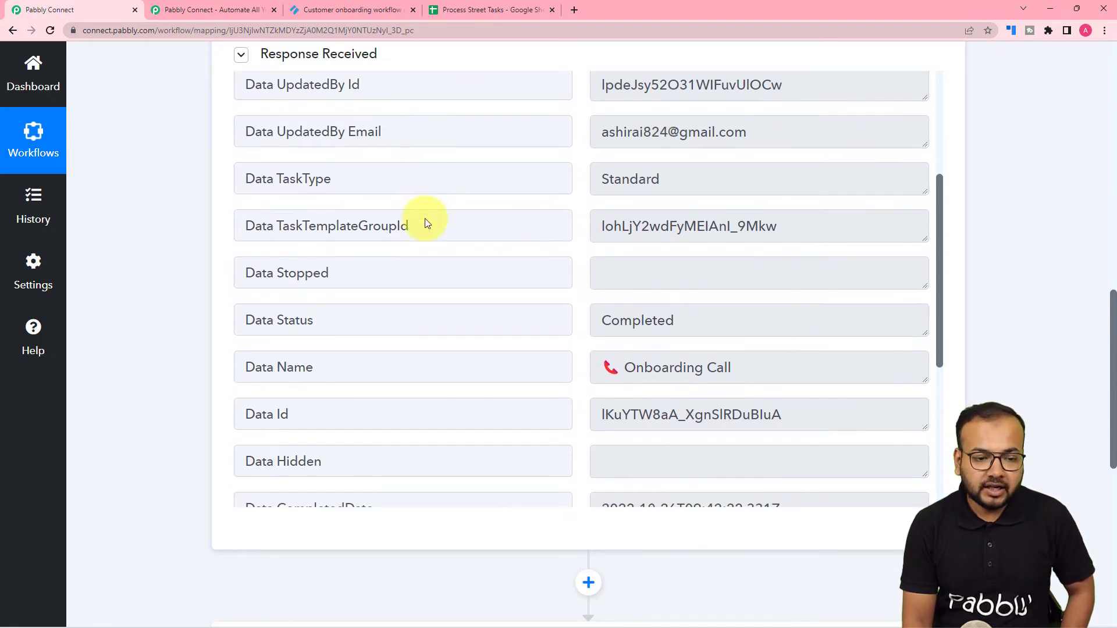
scroll(424, 221, "down", 2)
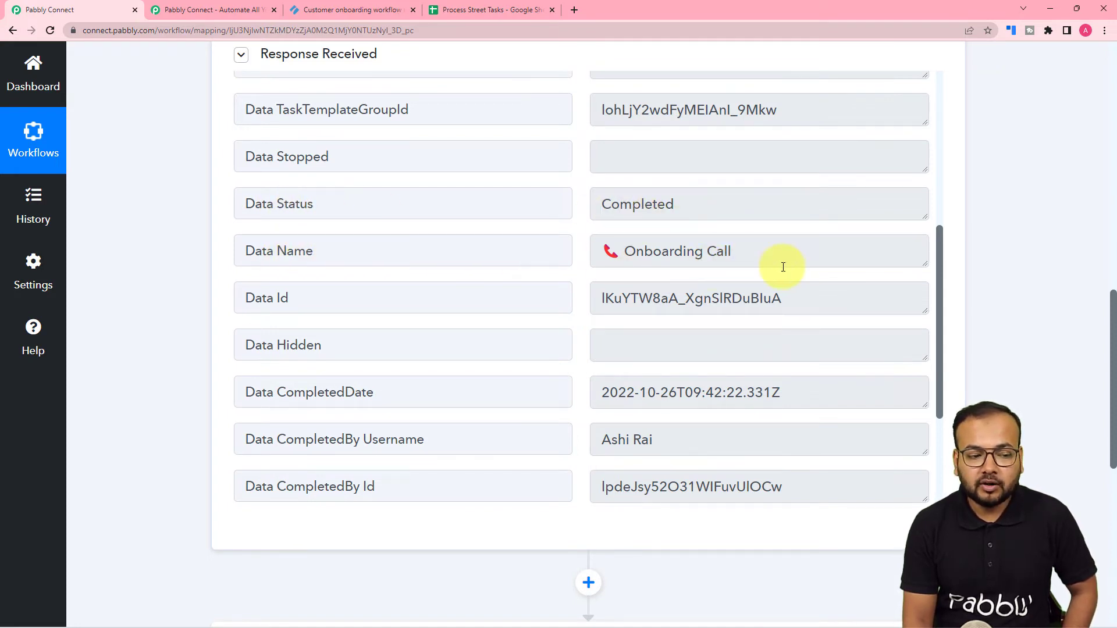
scroll(551, 313, "down", 3)
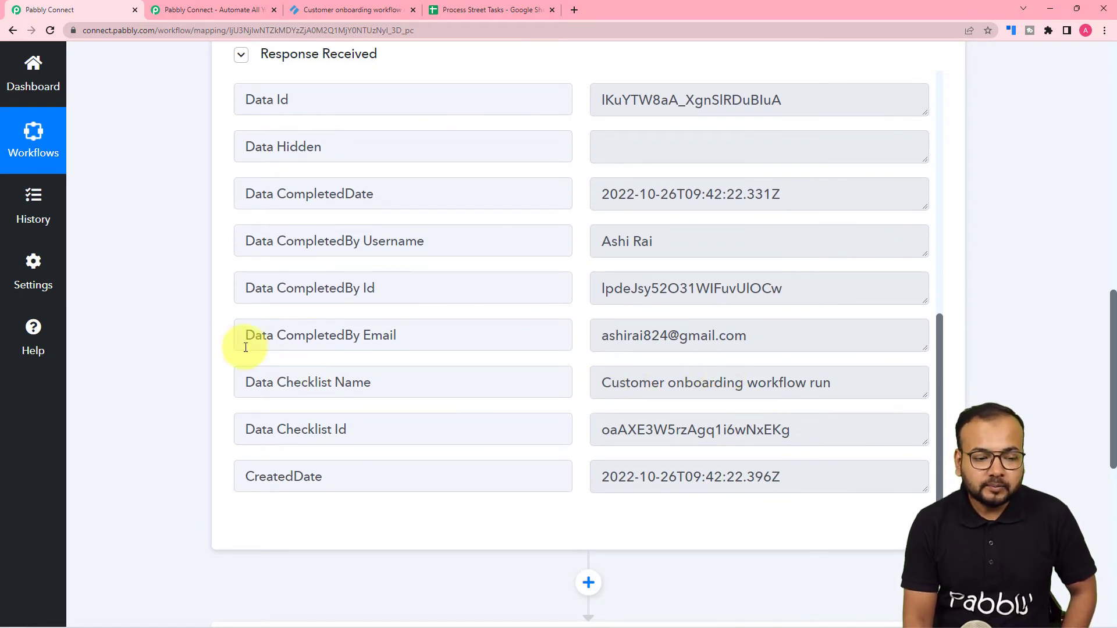
scroll(165, 322, "down", 1)
scroll(165, 324, "down", 2)
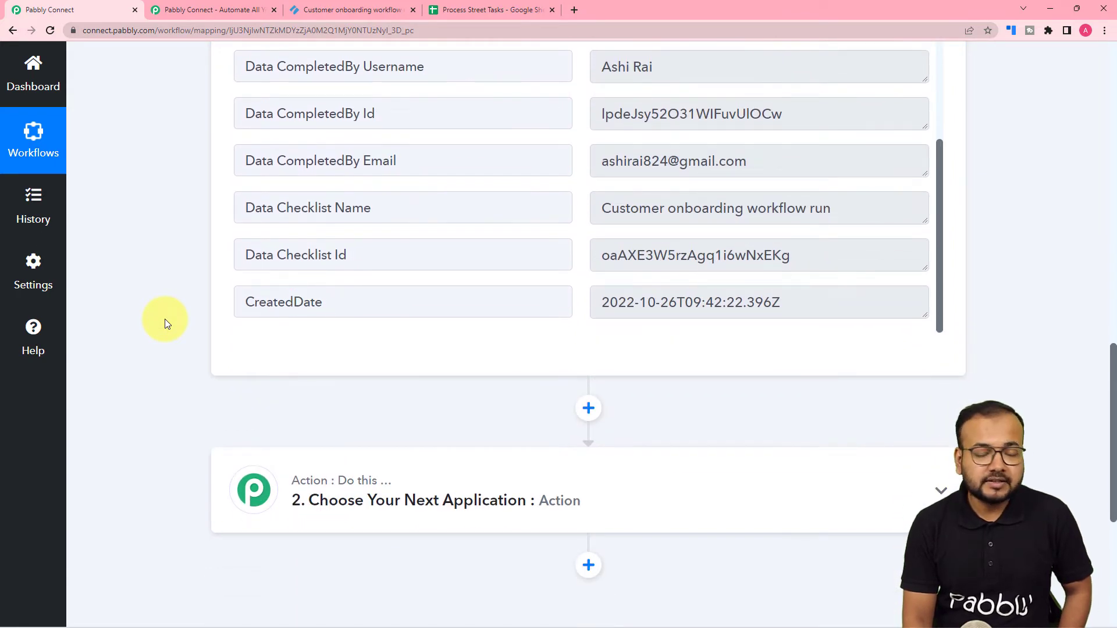
scroll(165, 324, "down", 1)
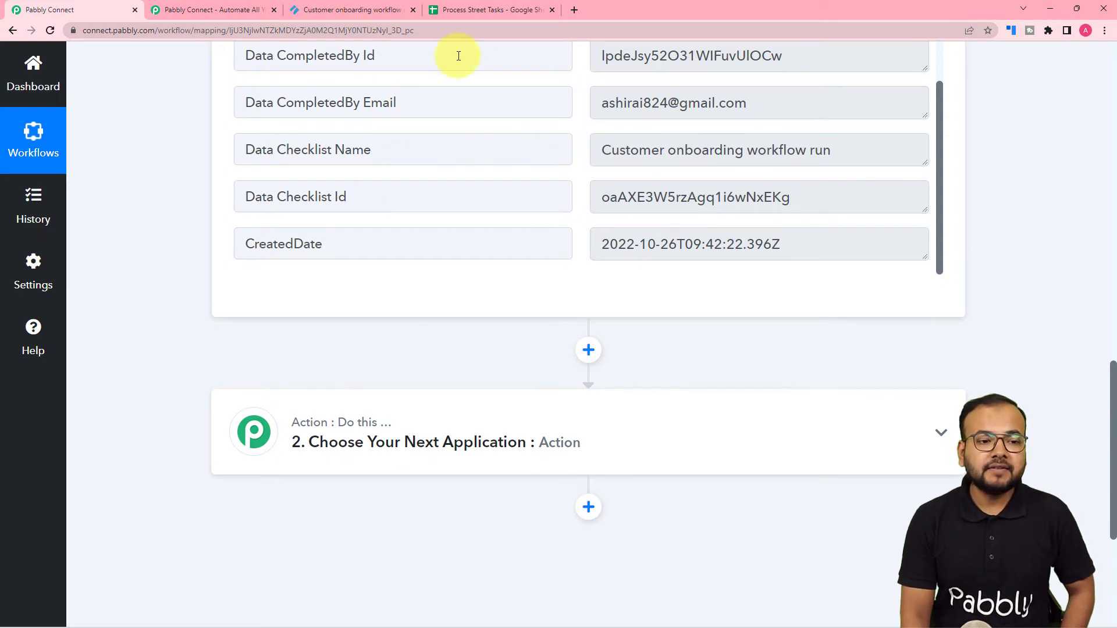
Step: Switch to the Process Street Tasks spreadsheet in Google Sheets and widen the Task Name column to fit its text
left_click(479, 10)
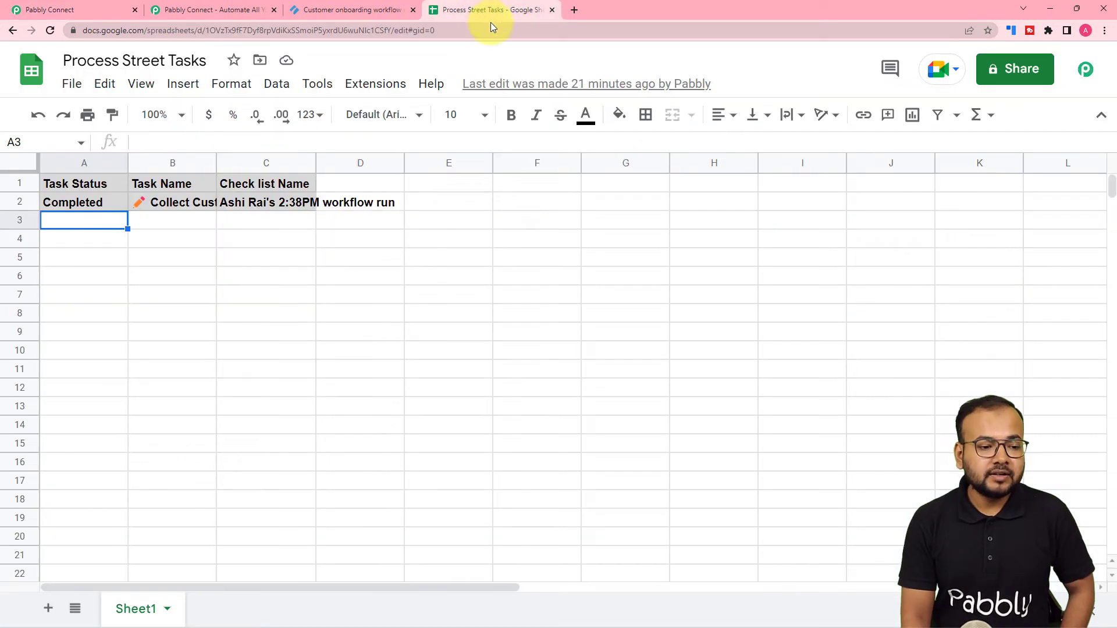
left_click(194, 346)
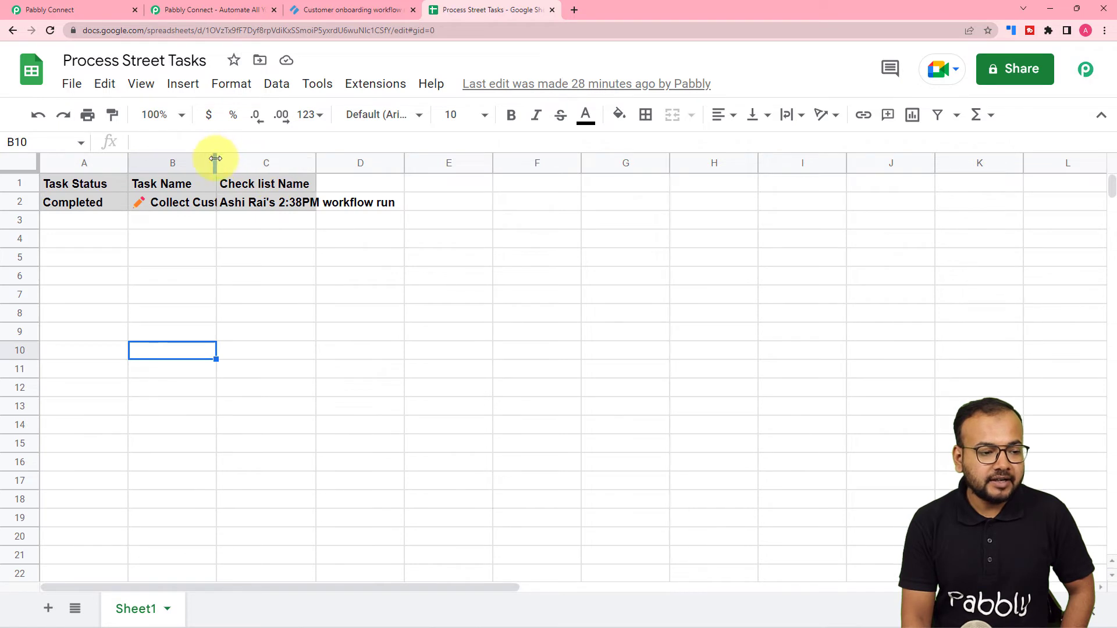
left_click_drag(220, 163, 302, 162)
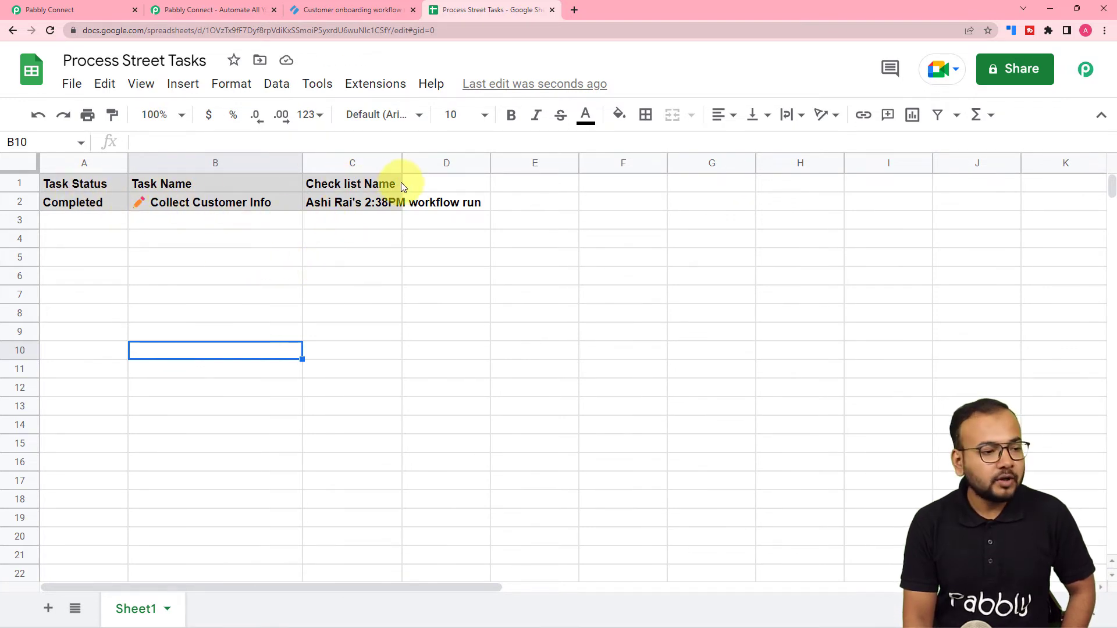
Step: Back in Pabbly Connect, set the workflow's action application to Google Sheets with the Add New Row action event
left_click(64, 3)
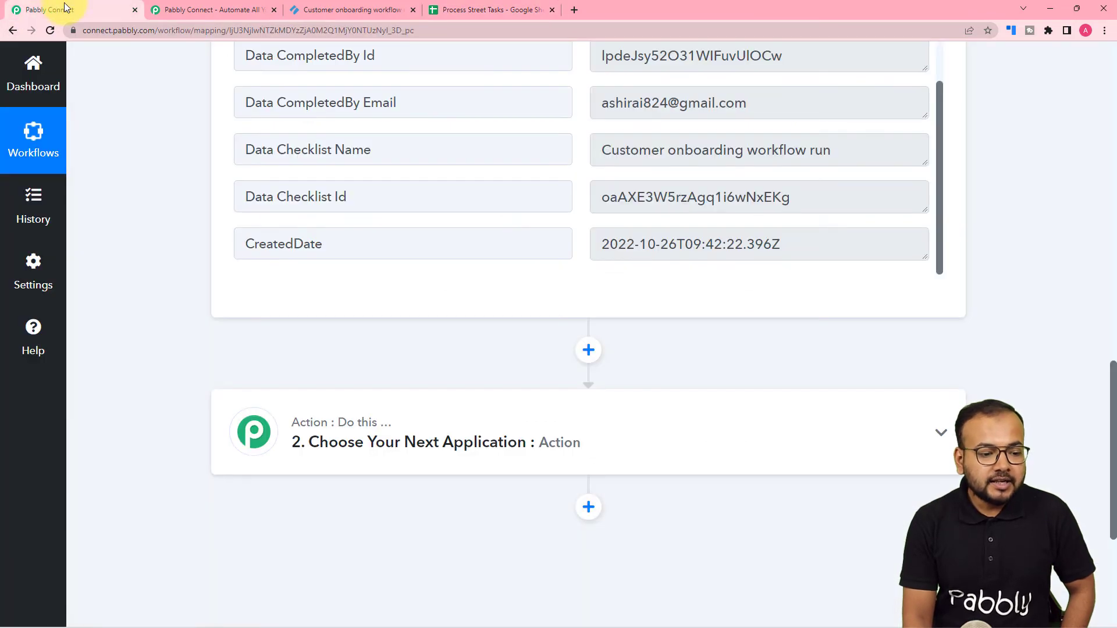
scroll(105, 305, "down", 3)
left_click(349, 287)
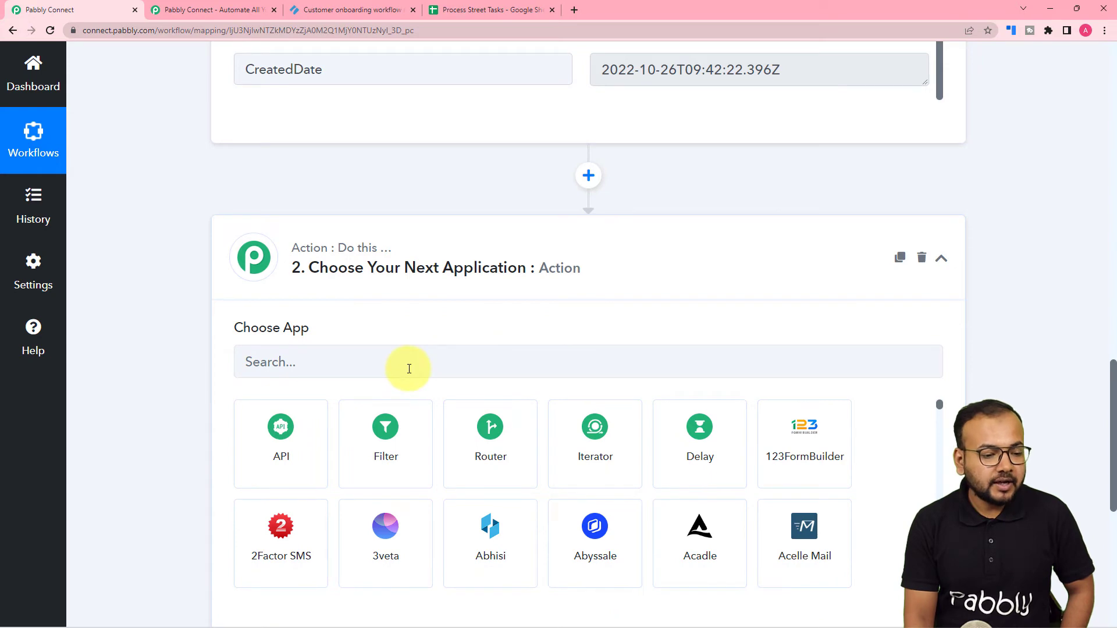
left_click(409, 369)
type("goo")
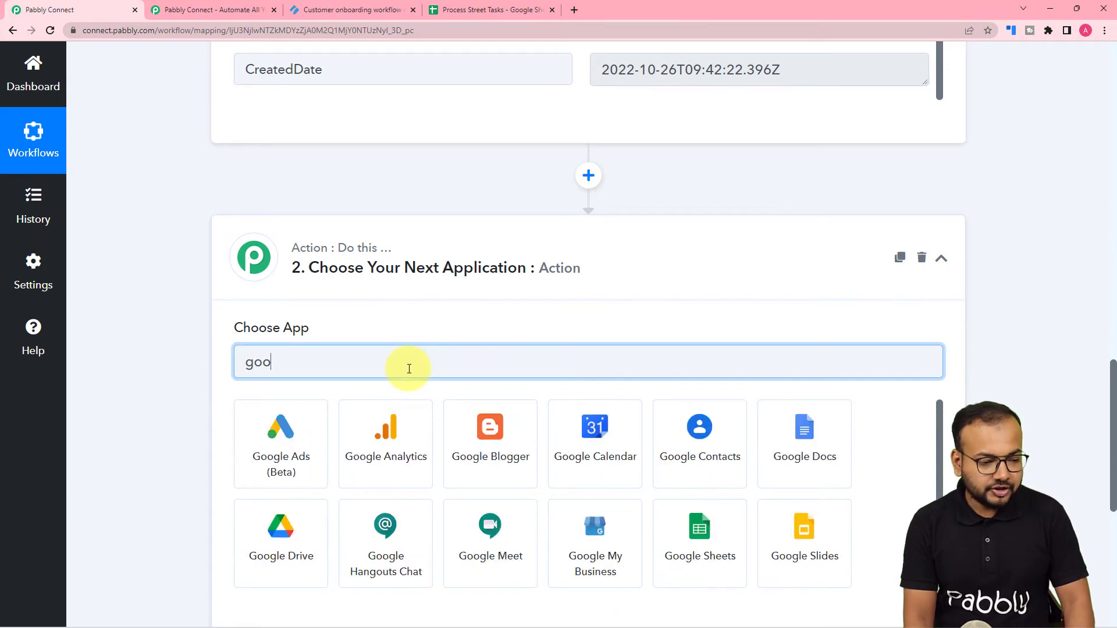
left_click(723, 537)
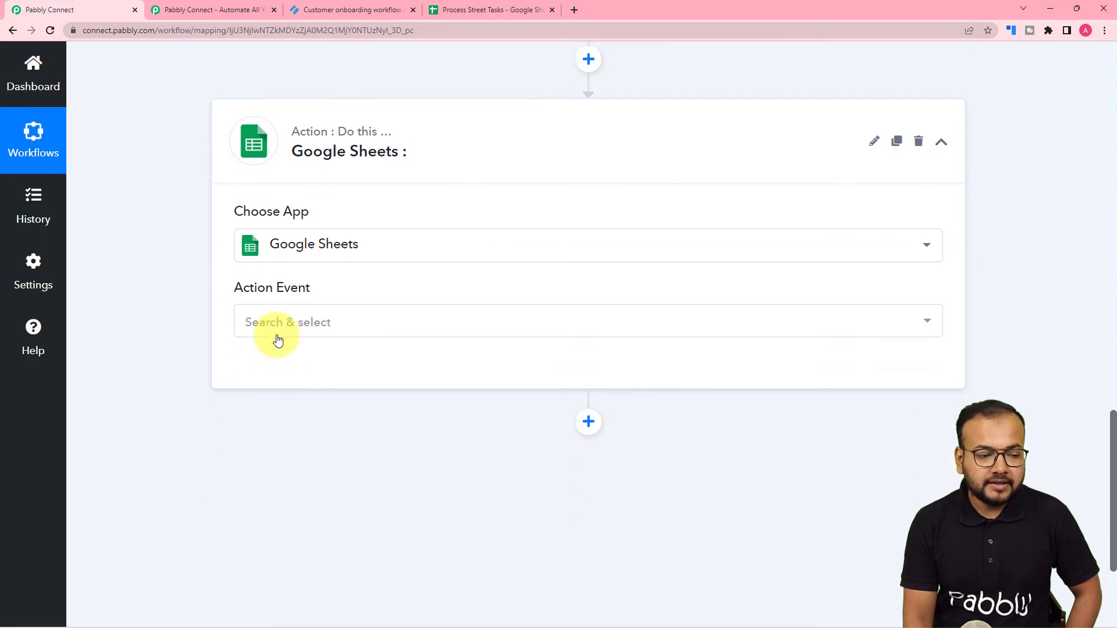
left_click(277, 323)
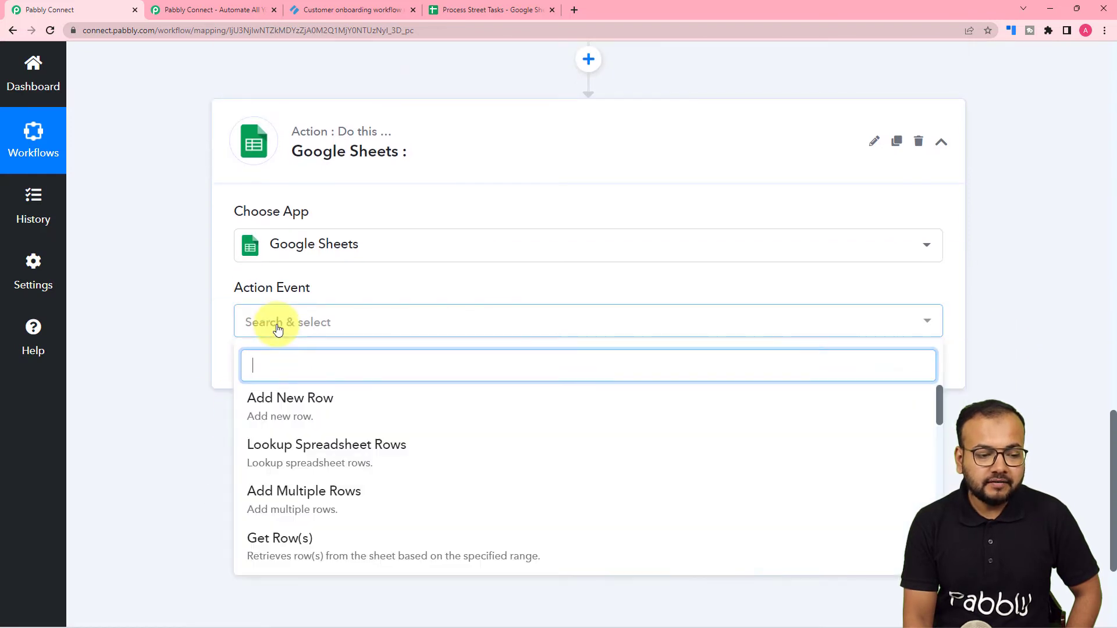
left_click(308, 402)
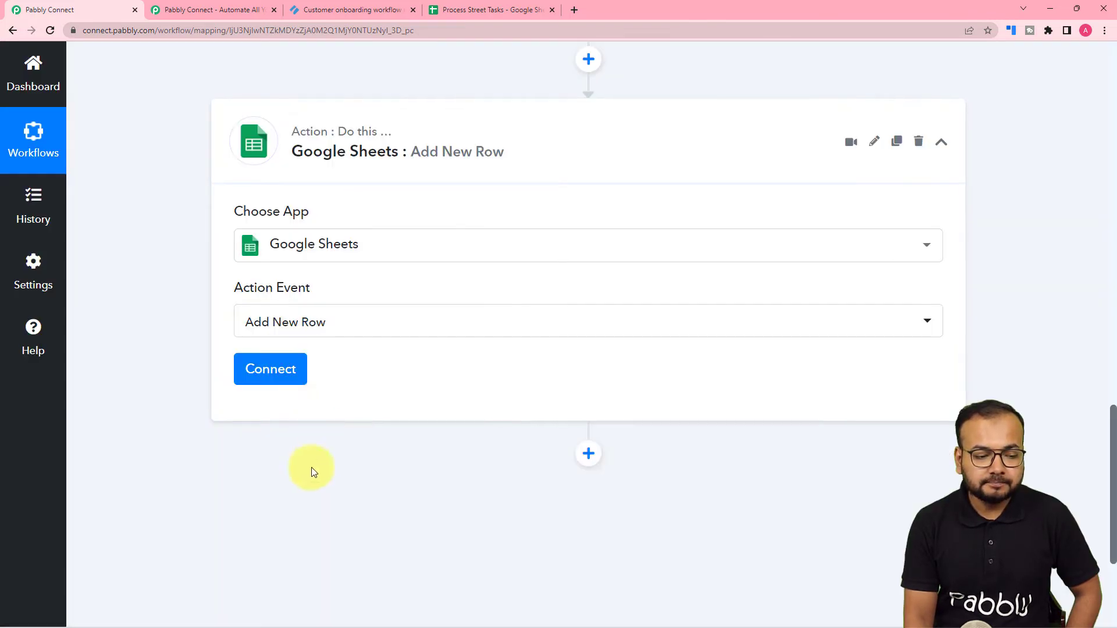
Step: Connect Google Sheets through a new connection, choosing the Pabbly Google account and granting Pabbly Connect Sheets the requested access
left_click(276, 374)
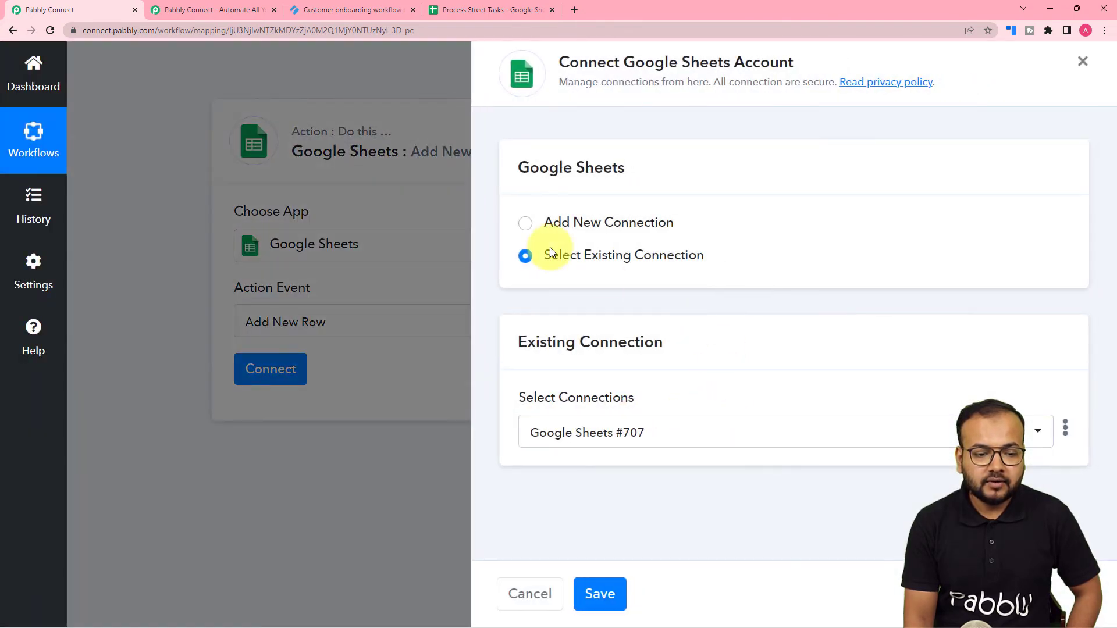
left_click(527, 230)
left_click(579, 410)
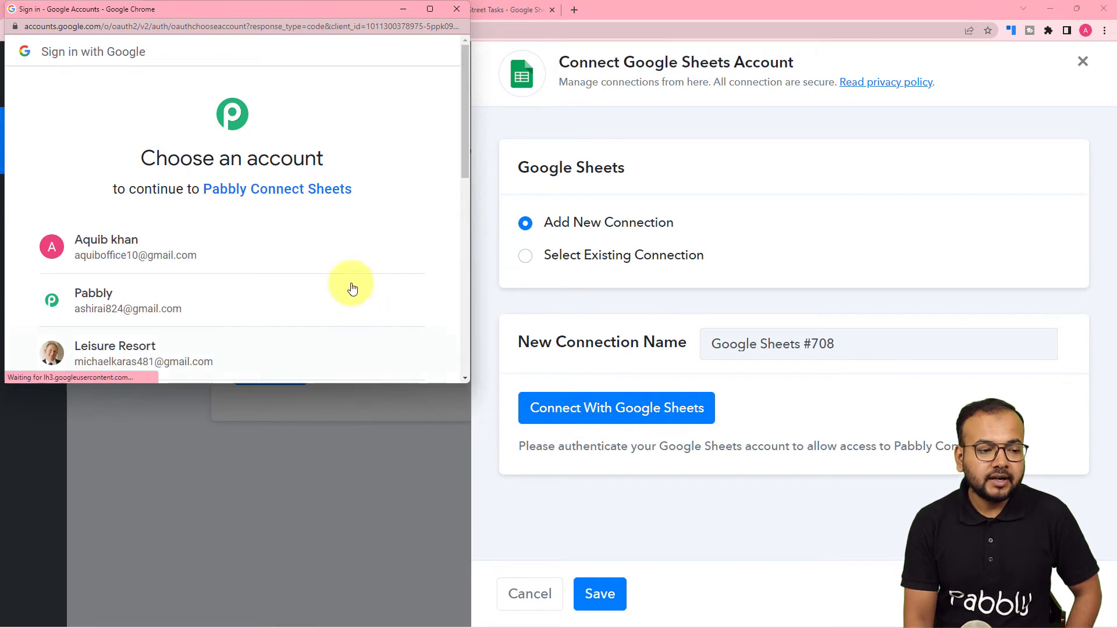
left_click(124, 304)
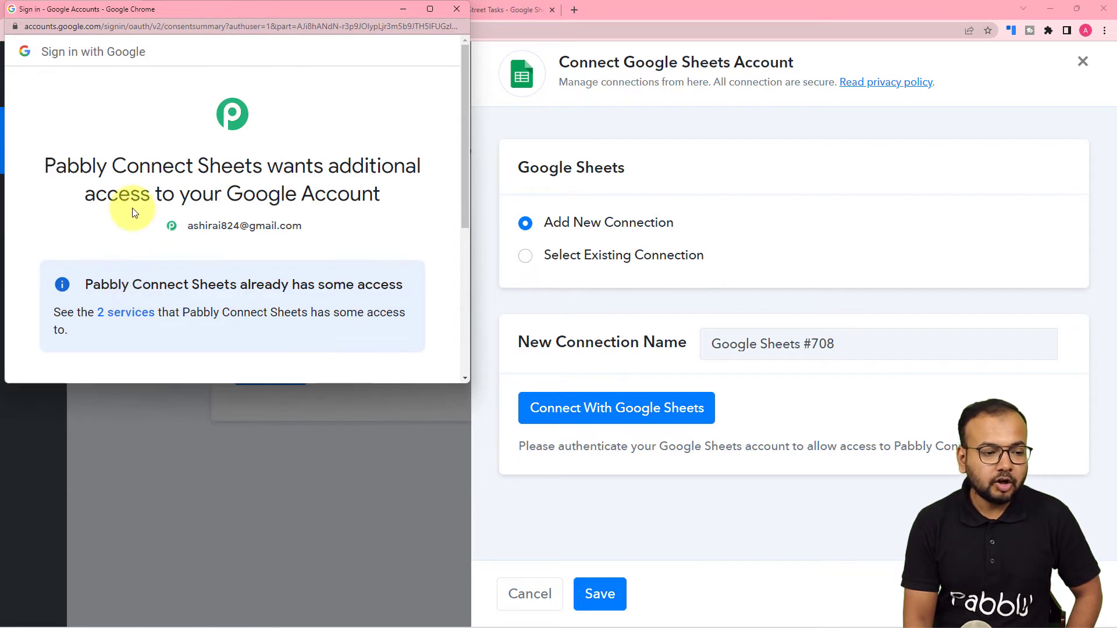
scroll(147, 227, "down", 3)
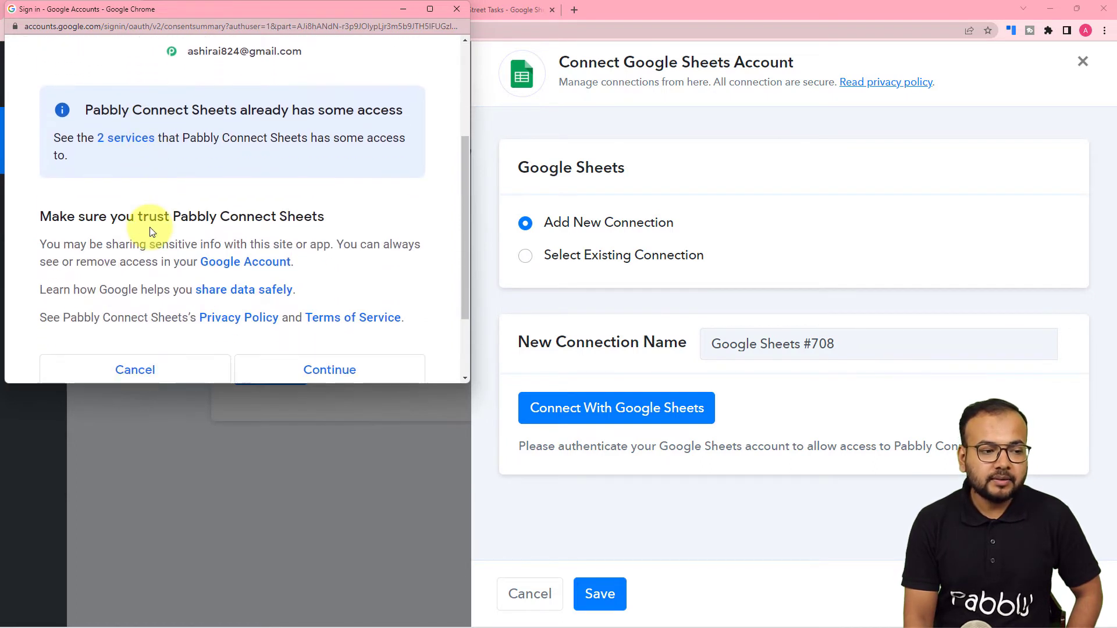
scroll(149, 228, "down", 2)
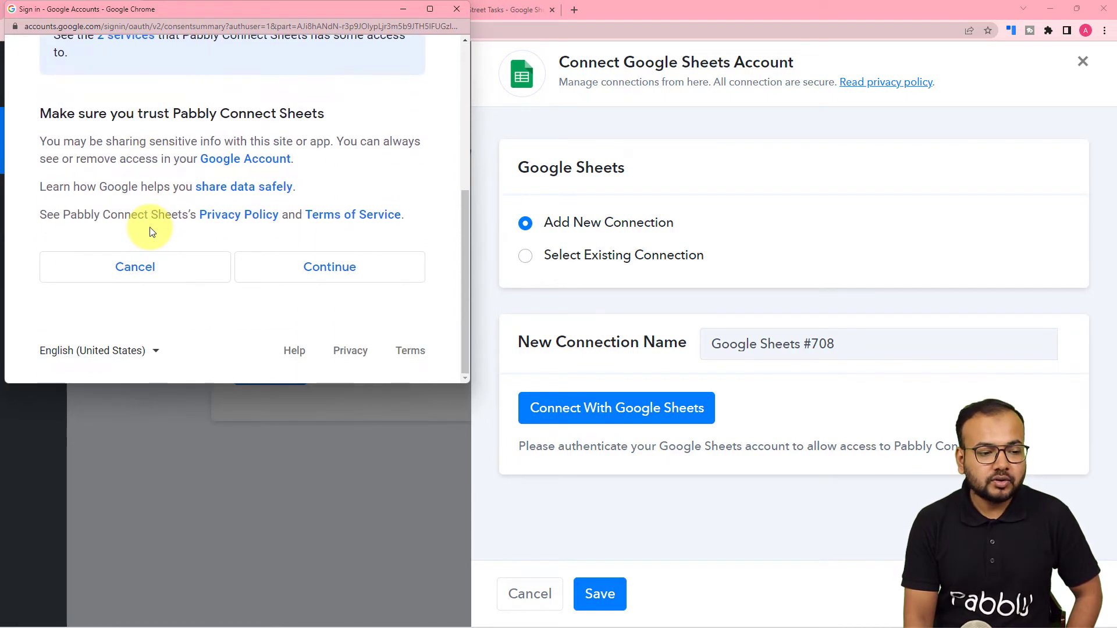
left_click(316, 268)
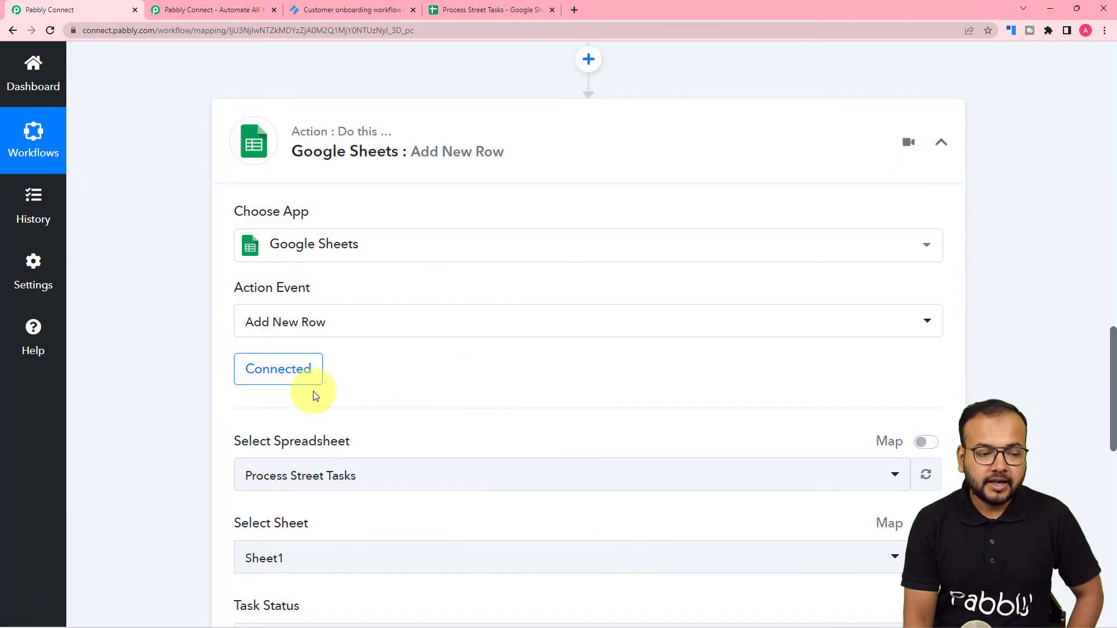
Step: Select the Process Street Tasks spreadsheet for the Add New Row action, comparing its title and the Sheet1 name with the file in Google Sheets
scroll(275, 389, "down", 4)
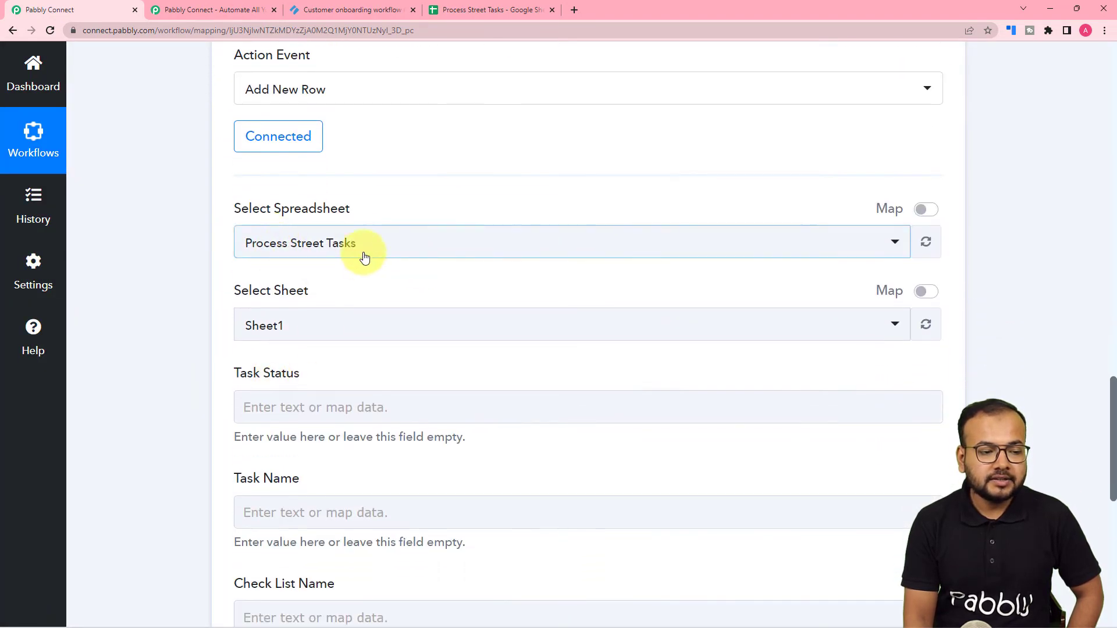
scroll(217, 267, "down", 1)
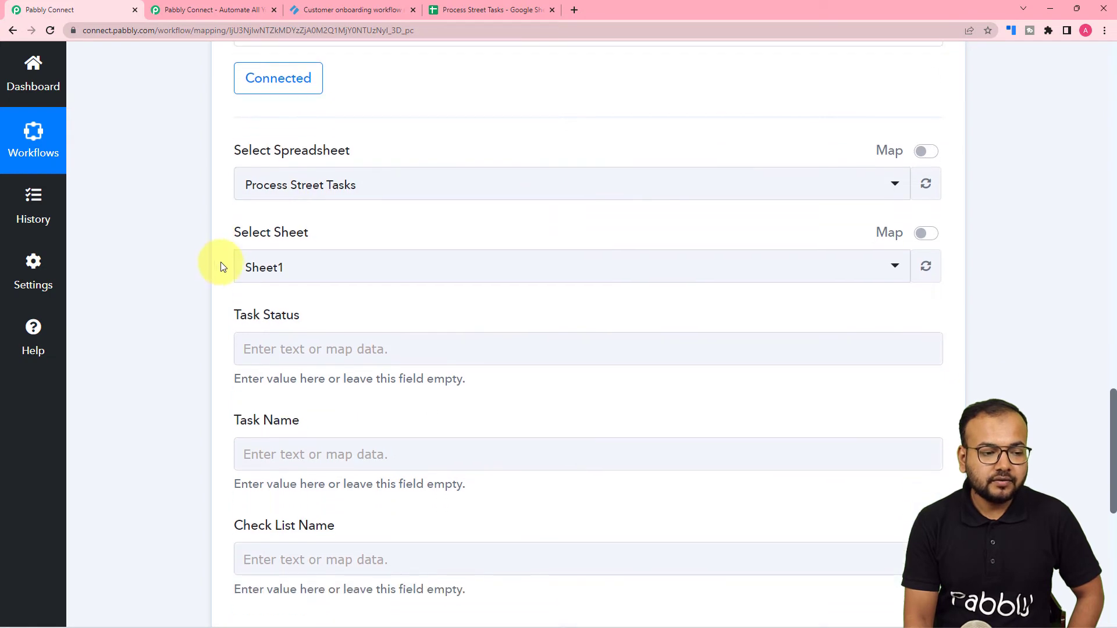
left_click(447, 7)
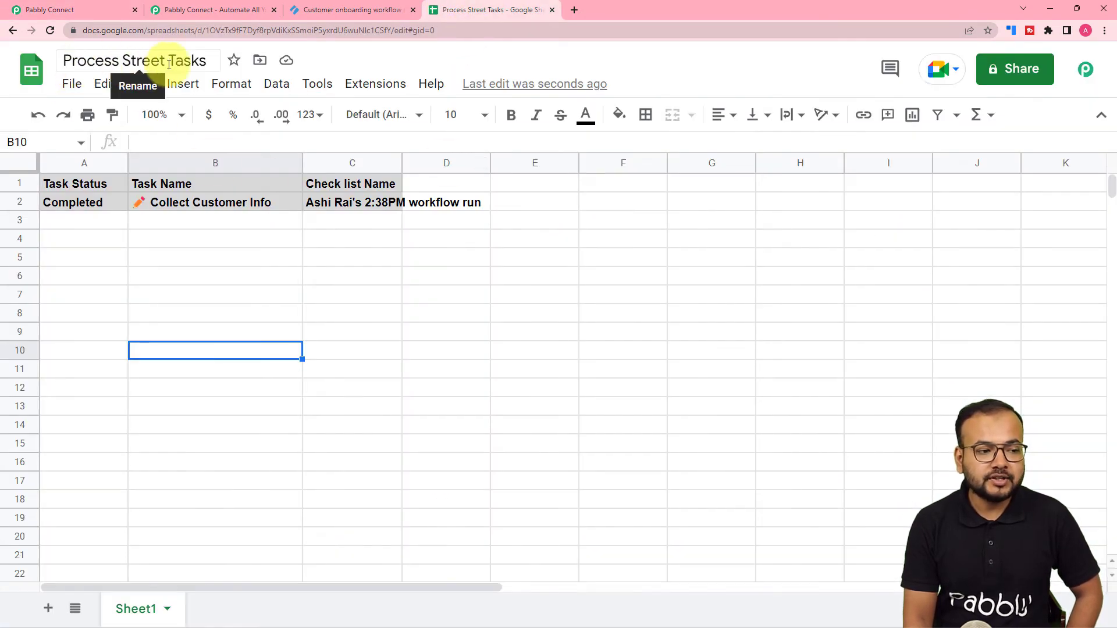
left_click(86, 11)
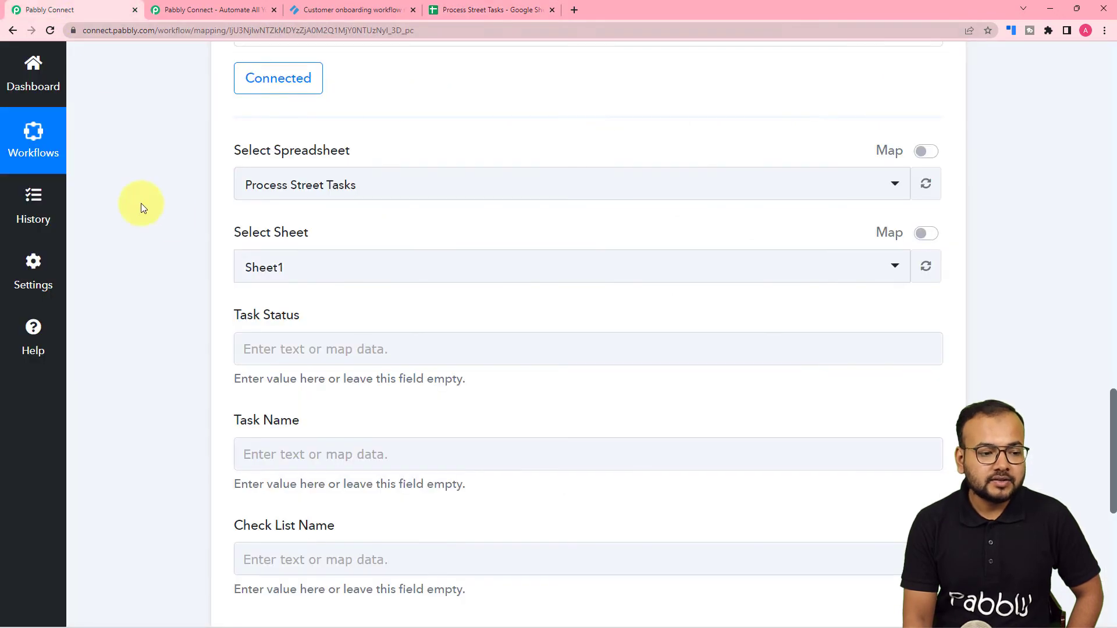
left_click(276, 193)
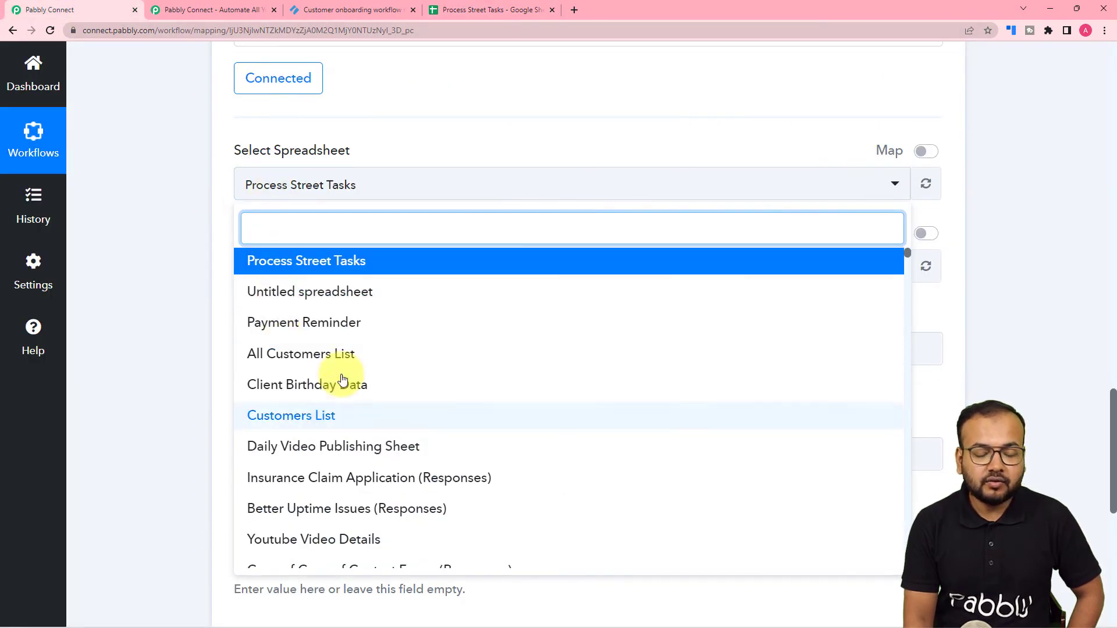
left_click(278, 265)
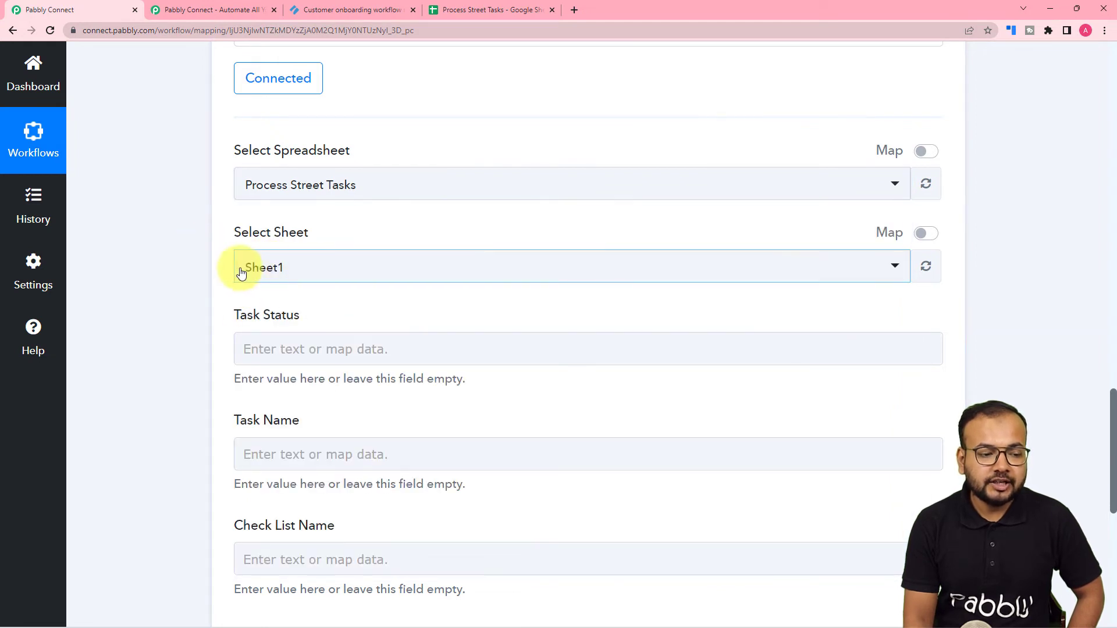
left_click(432, 9)
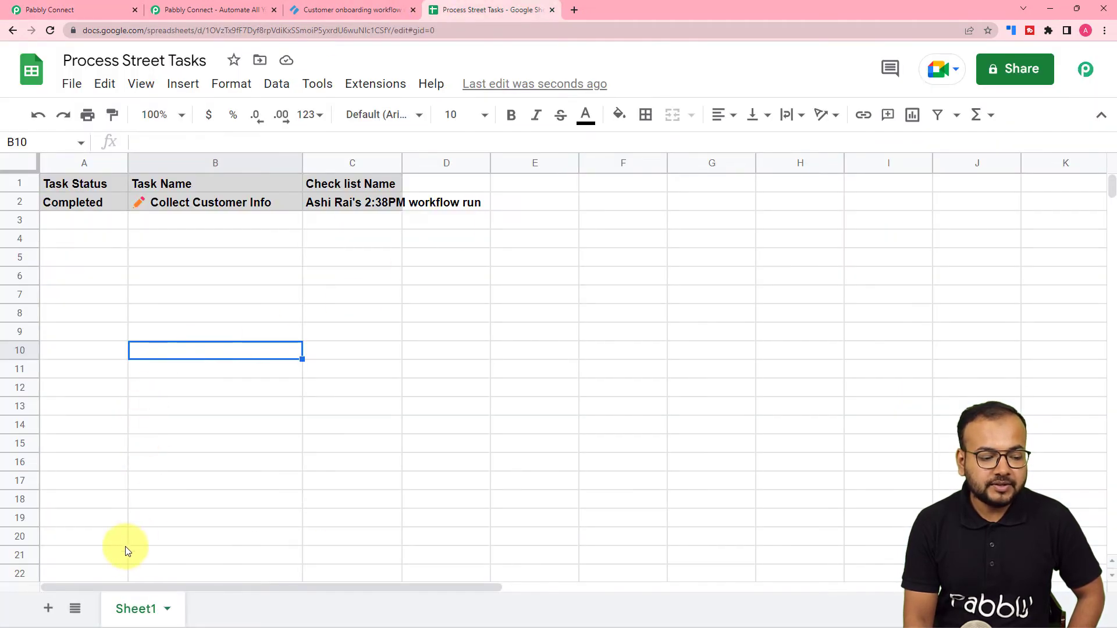
left_click(81, 10)
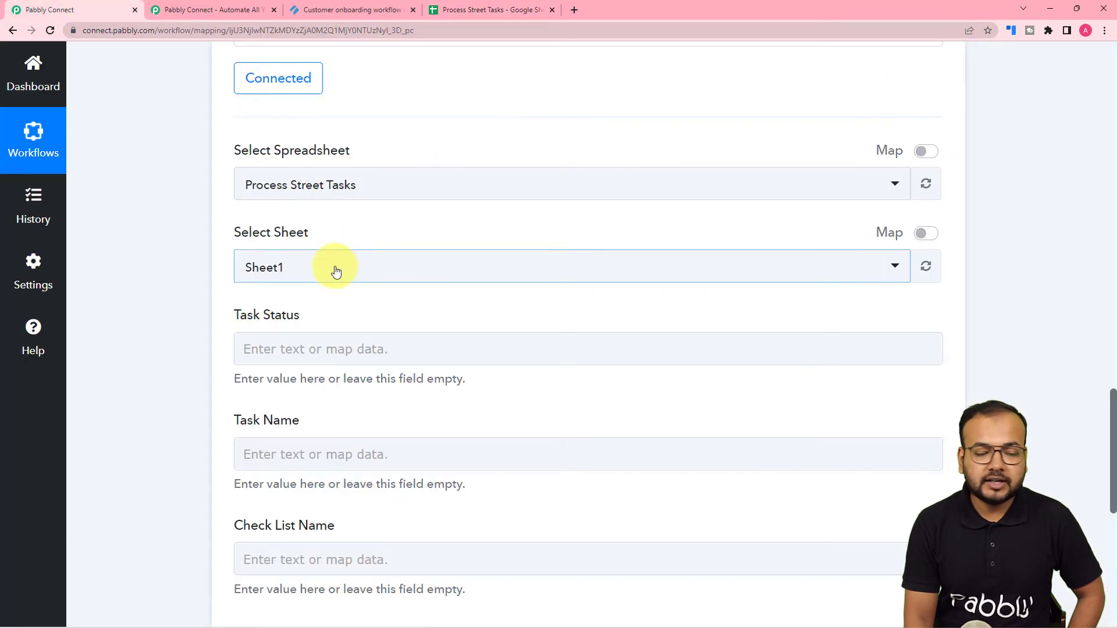
scroll(299, 349, "down", 2)
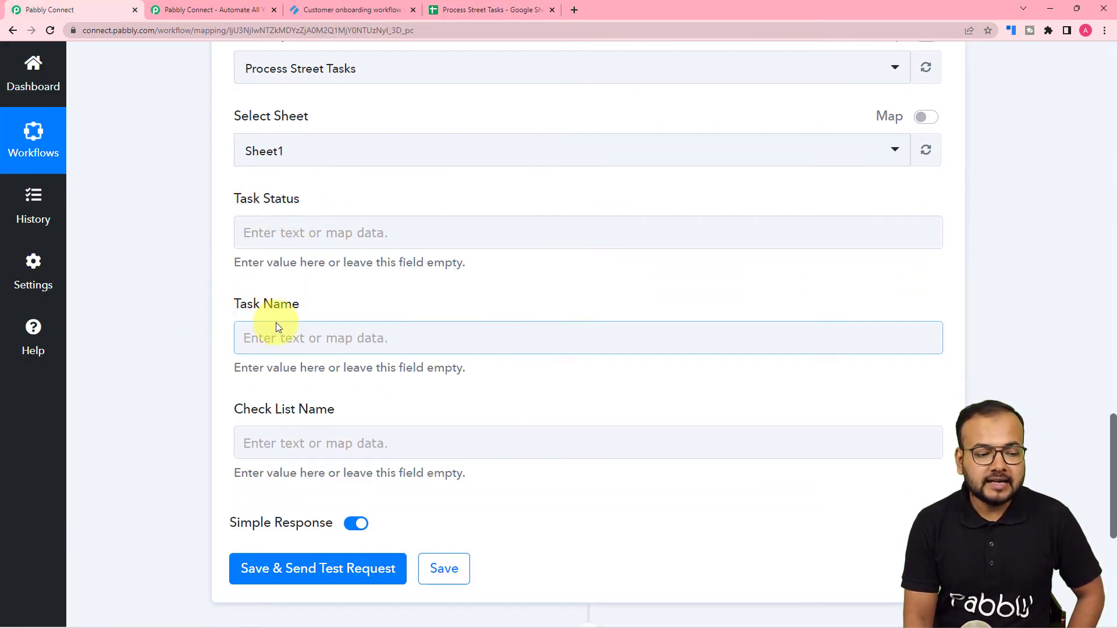
Step: Compare the column headings in Google Sheets with the action's fields, and examine the status, task name and checklist name in the captured webhook response
left_click(500, 10)
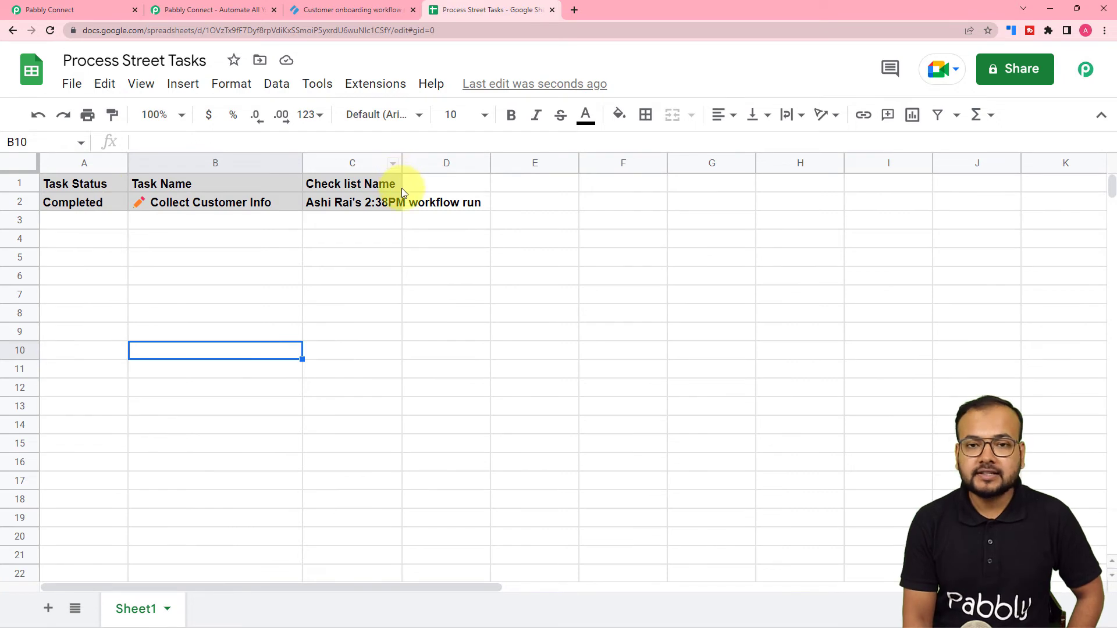
left_click(23, 10)
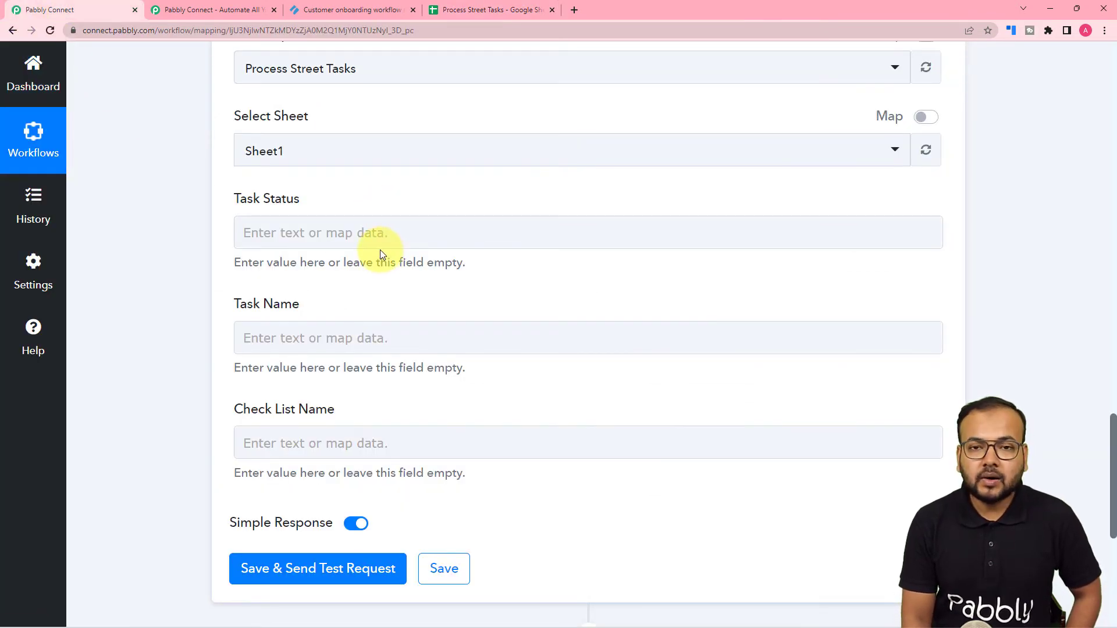
scroll(208, 330, "up", 7)
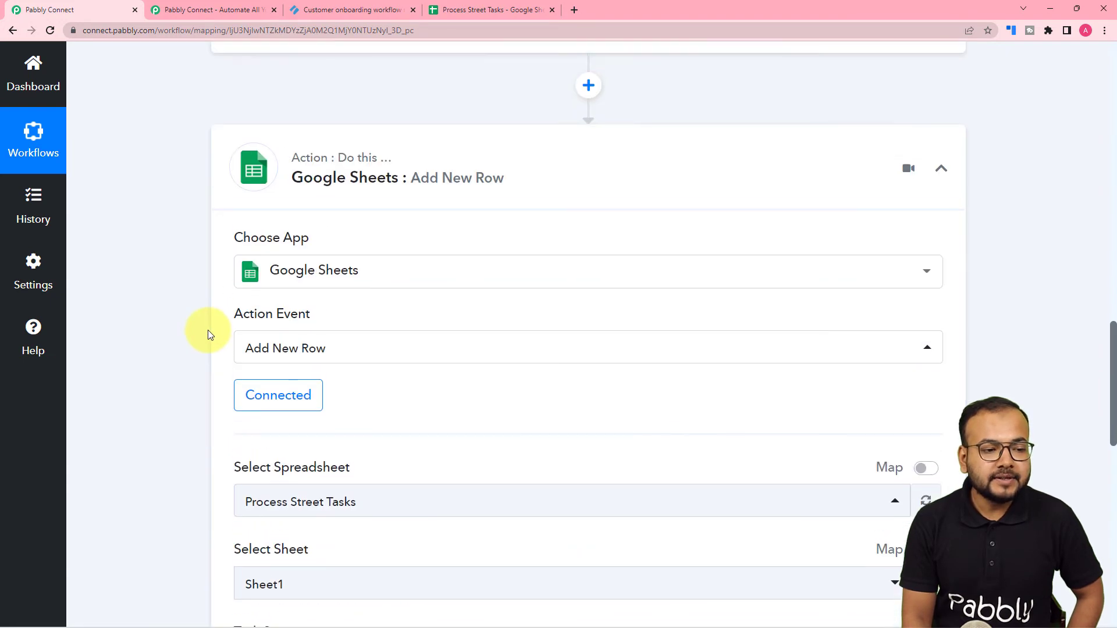
scroll(208, 335, "up", 6)
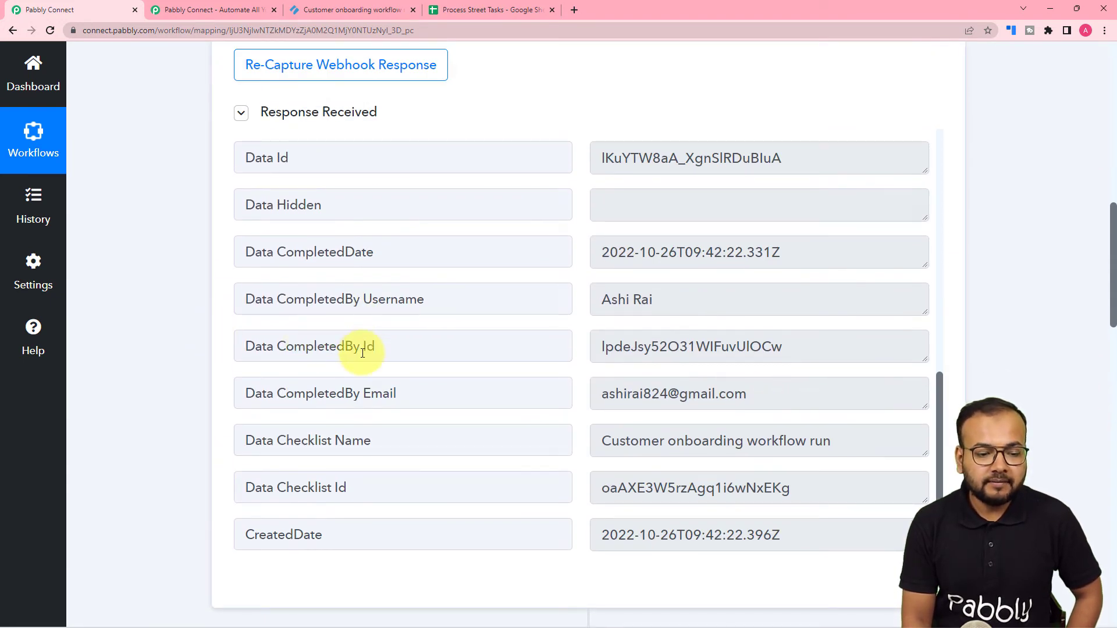
scroll(362, 353, "down", 3)
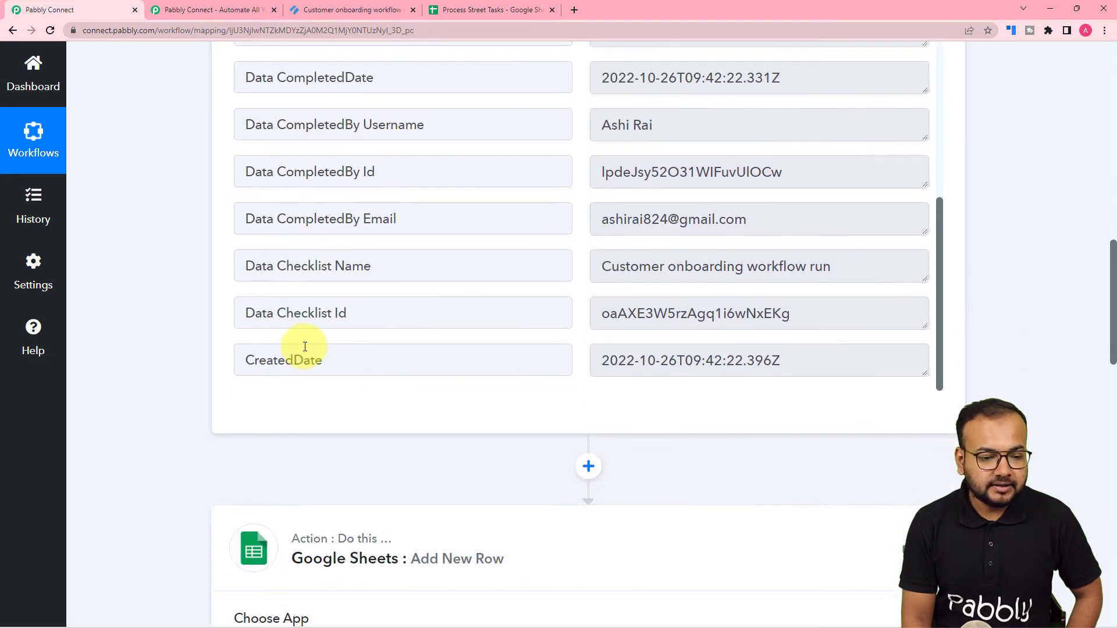
scroll(385, 282, "up", 5)
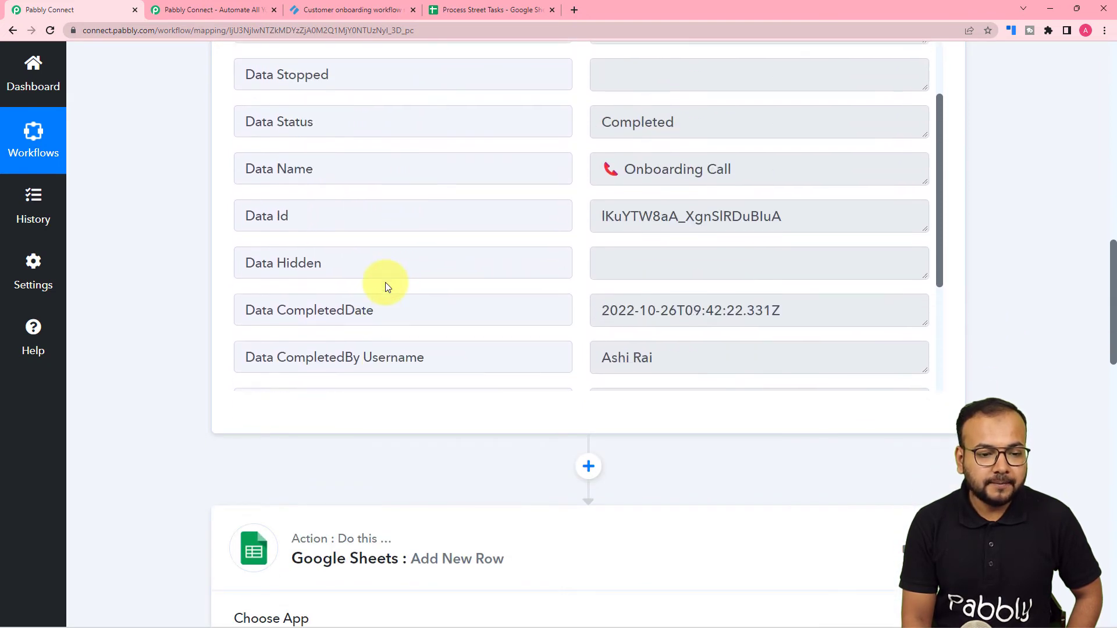
scroll(344, 254, "up", 2)
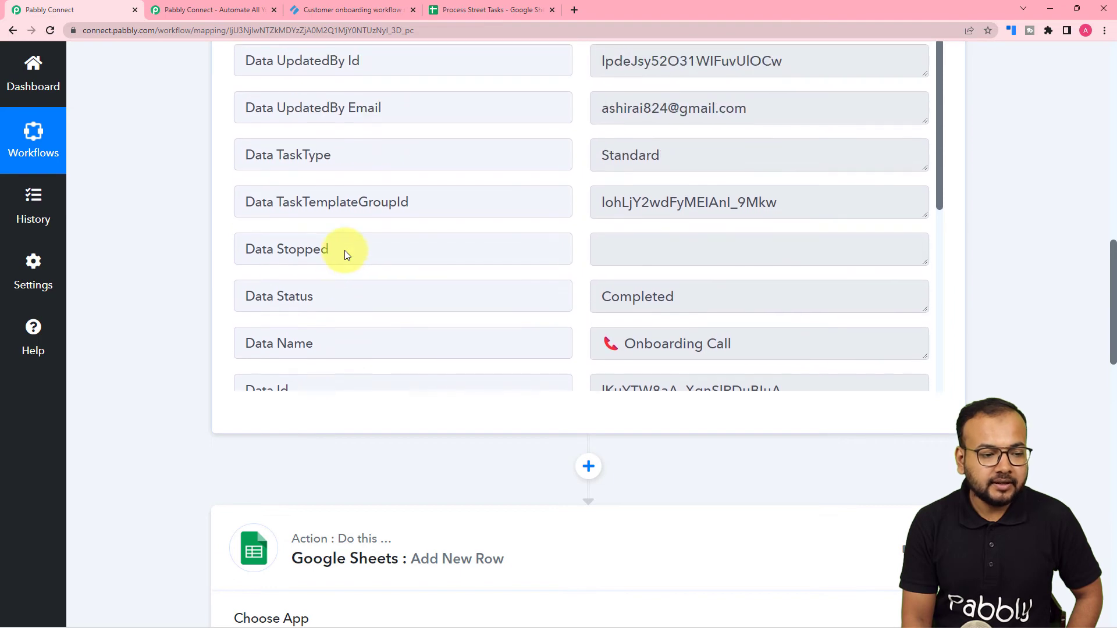
scroll(143, 336, "down", 15)
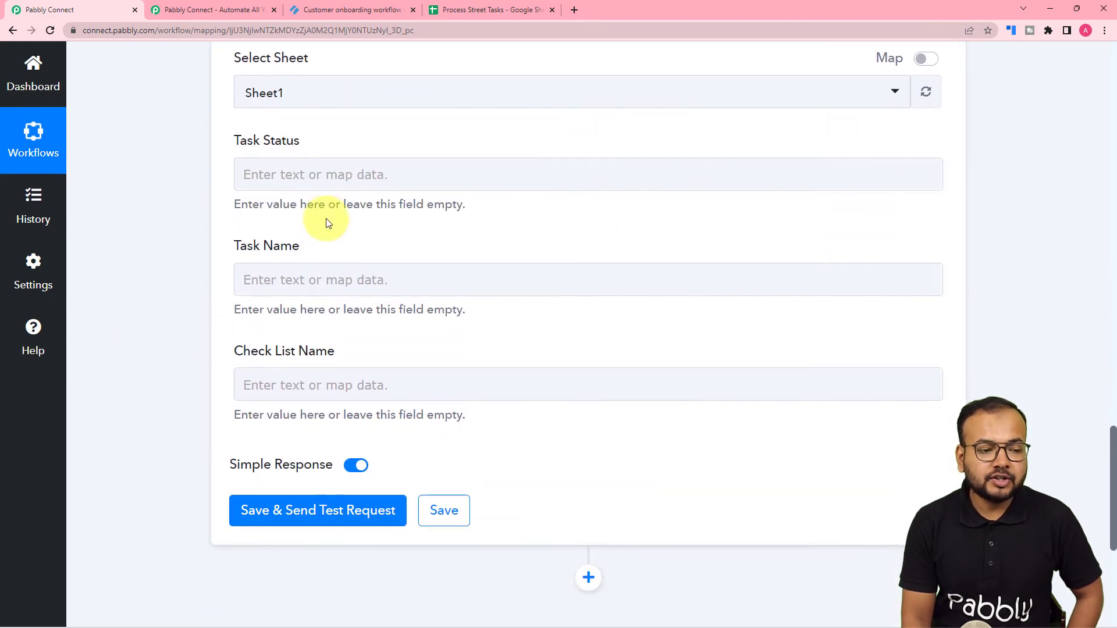
Step: Map the Task Status field to the Data Status value from the Process Street Task Checked/Unchecked trigger
left_click(315, 172)
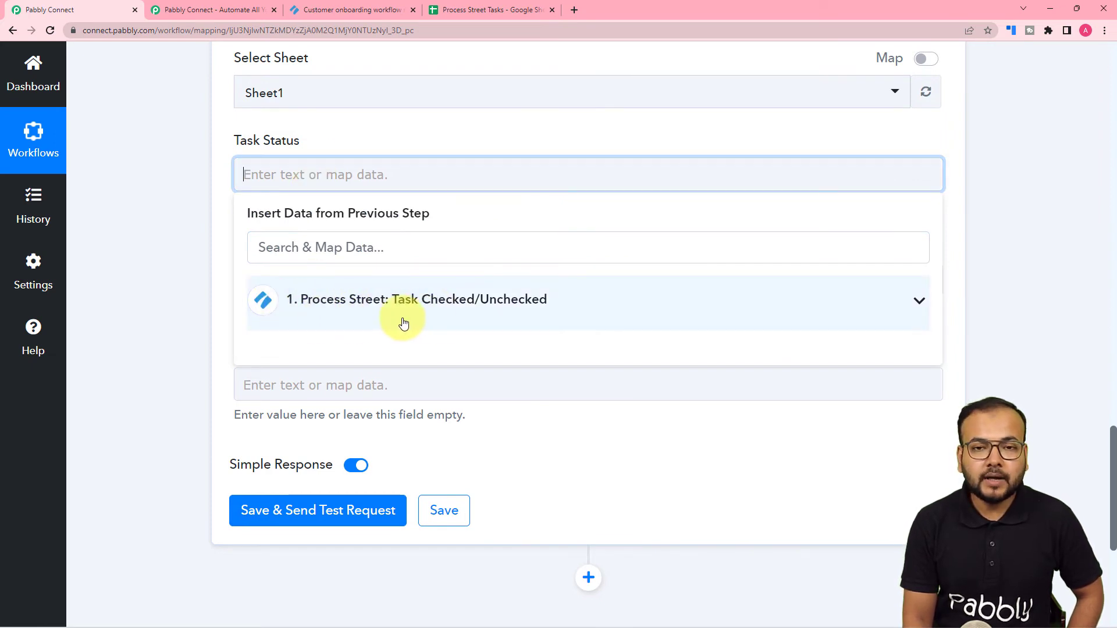
left_click(349, 319)
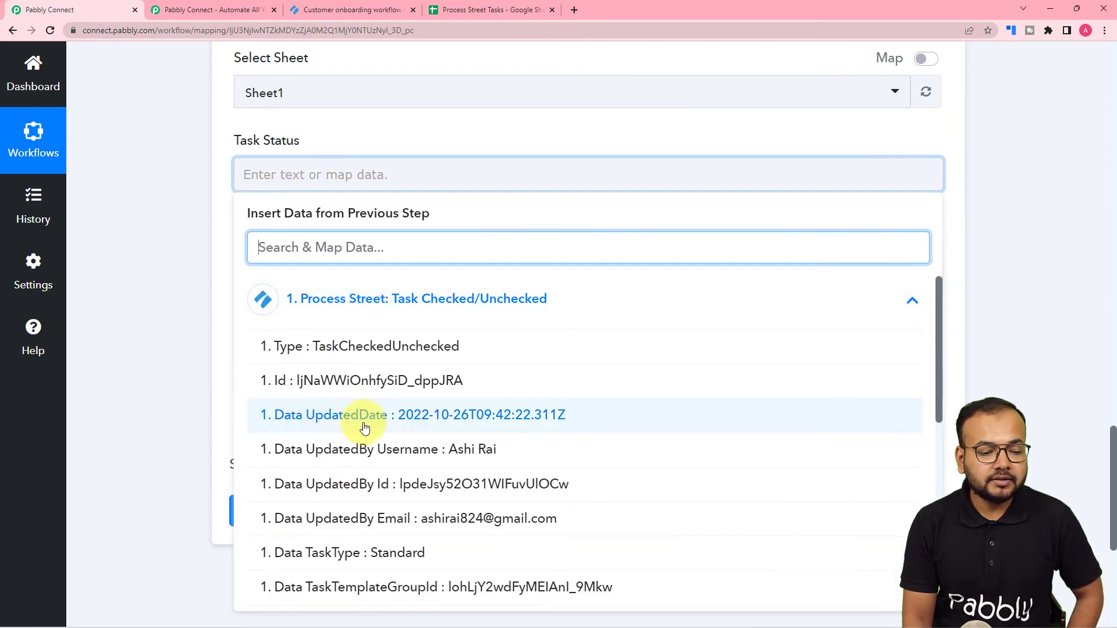
scroll(365, 427, "down", 2)
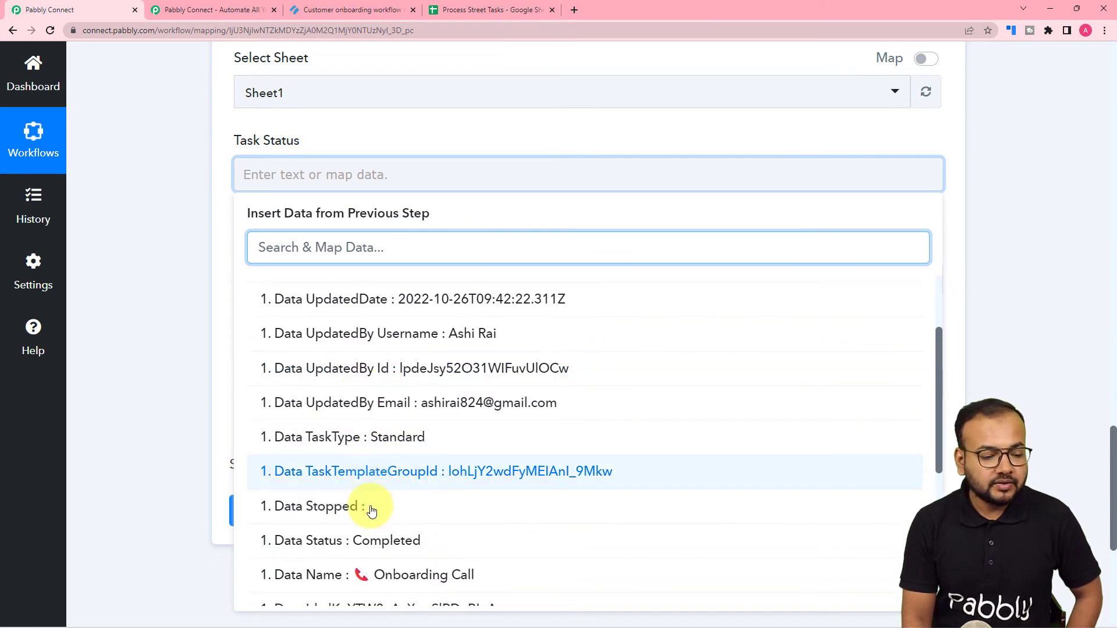
left_click(284, 544)
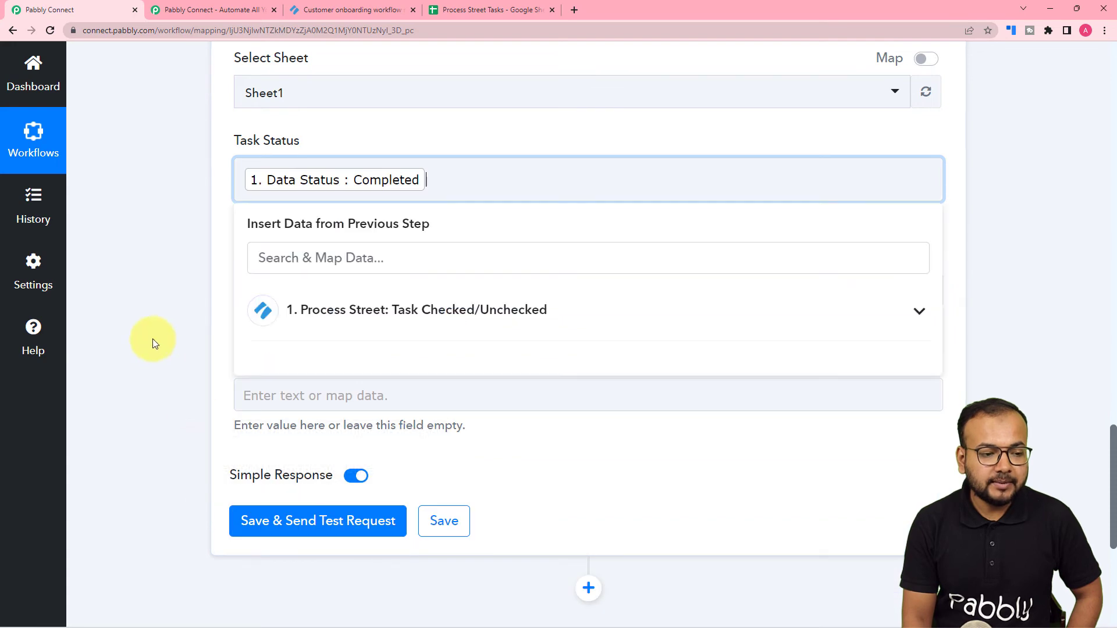
left_click(153, 339)
Step: Map the Task Name field to the Data Name value from the Process Street trigger
left_click(279, 290)
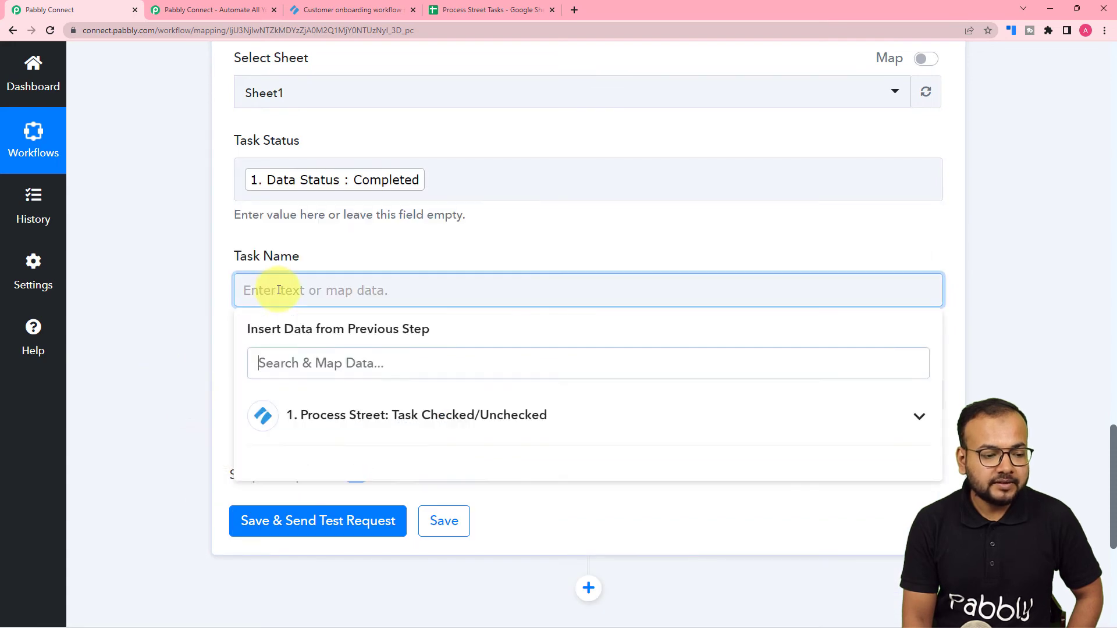
left_click(324, 420)
scroll(335, 518, "down", 3)
scroll(338, 520, "up", 3)
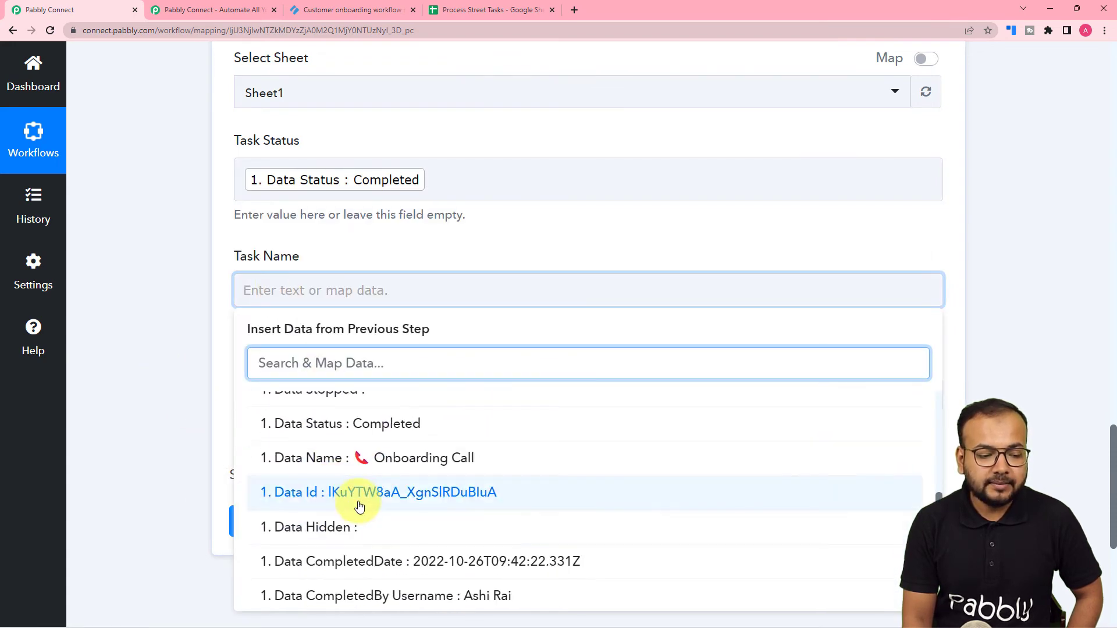
left_click(299, 465)
left_click(165, 346)
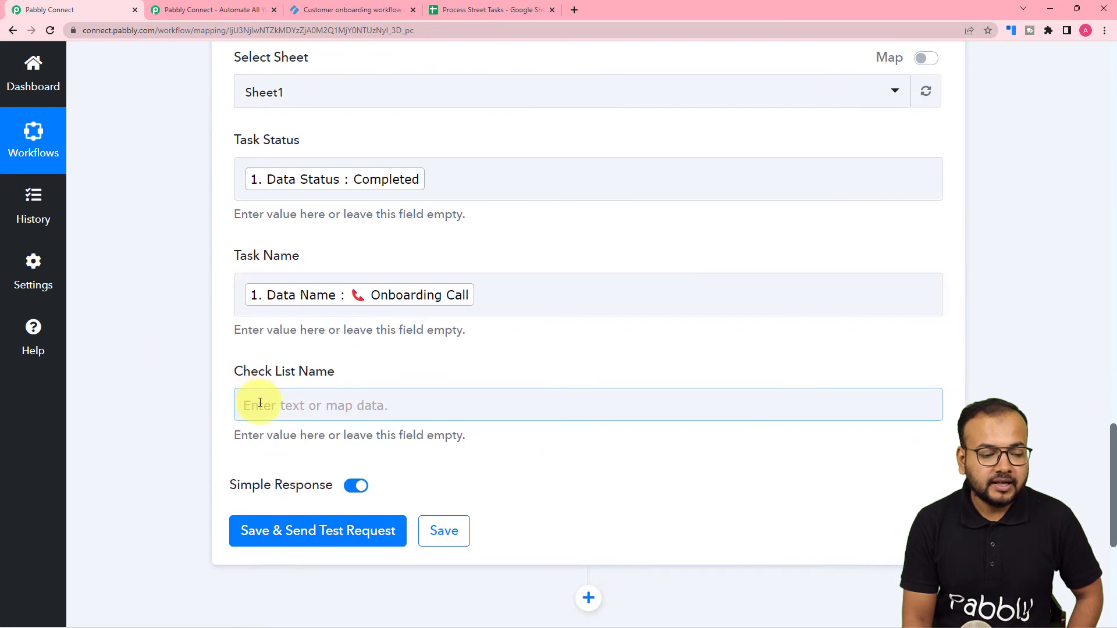
Step: Map the Check List Name field to the Data Checklist Name value from the Process Street trigger
scroll(256, 401, "down", 2)
left_click(299, 291)
left_click(355, 405)
scroll(314, 538, "down", 5)
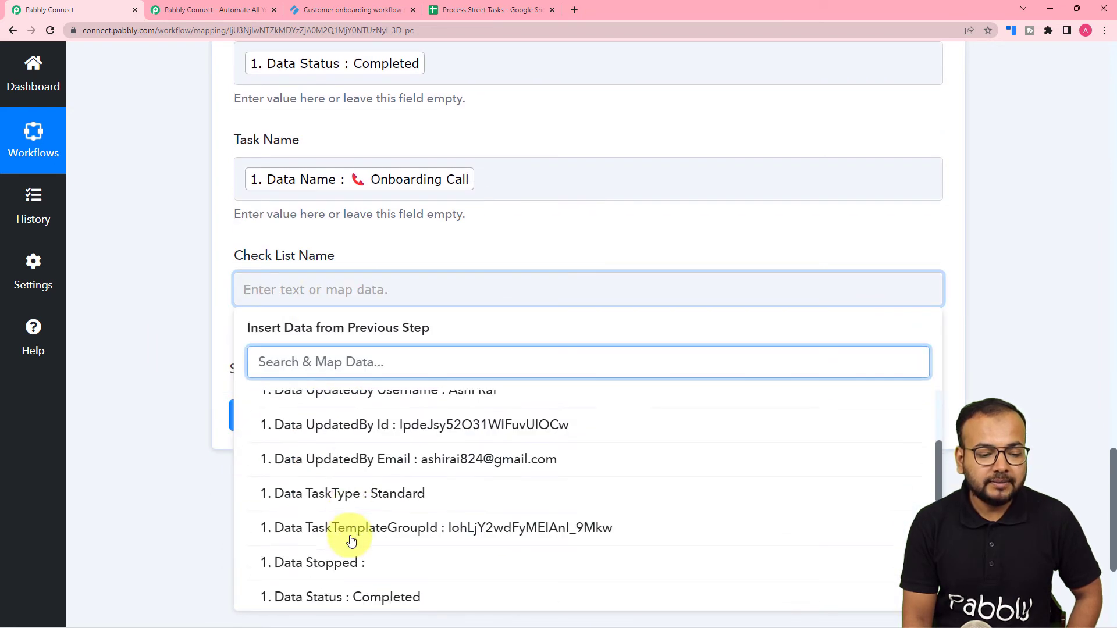
scroll(351, 541, "down", 5)
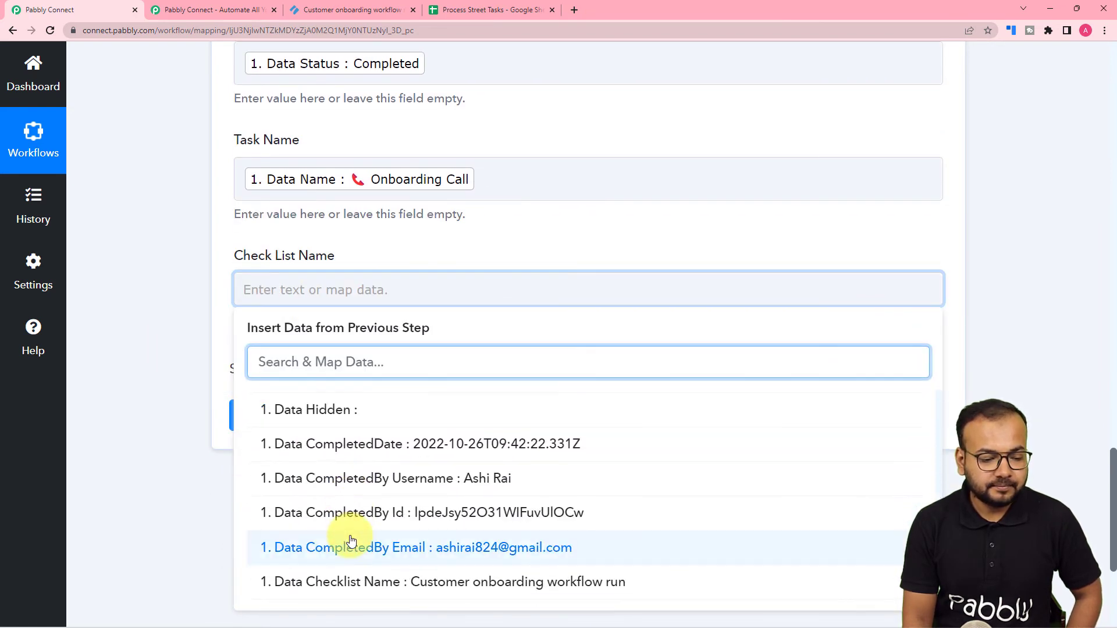
left_click(341, 506)
left_click(173, 361)
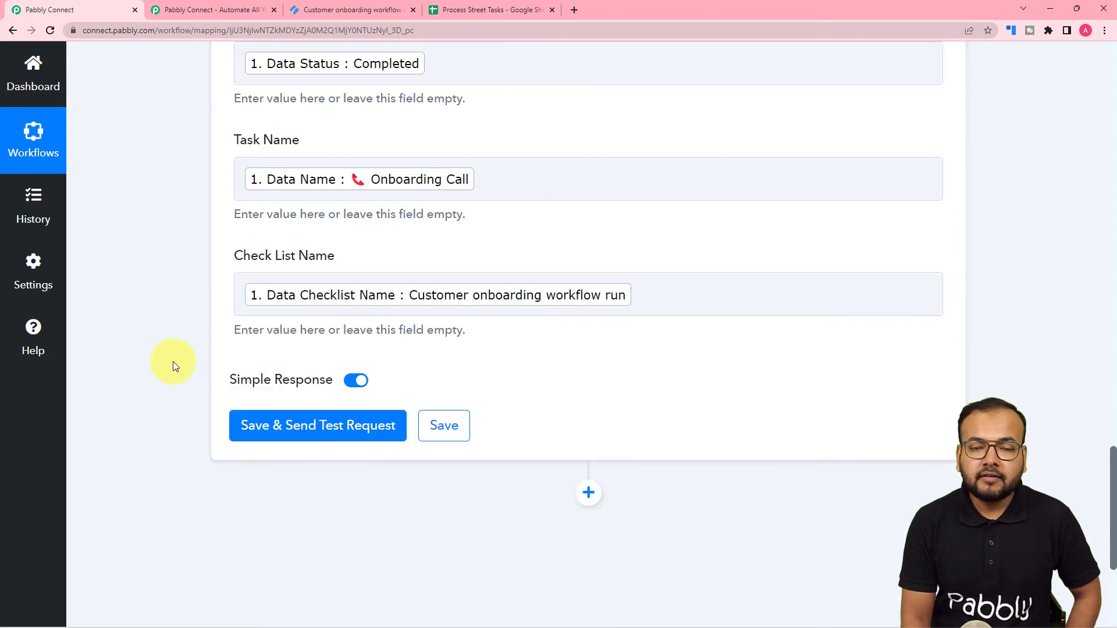
Step: Review the mapped fields and the current rows in Google Sheets, and save the Pabbly Connect action with a test request
scroll(173, 361, "up", 2)
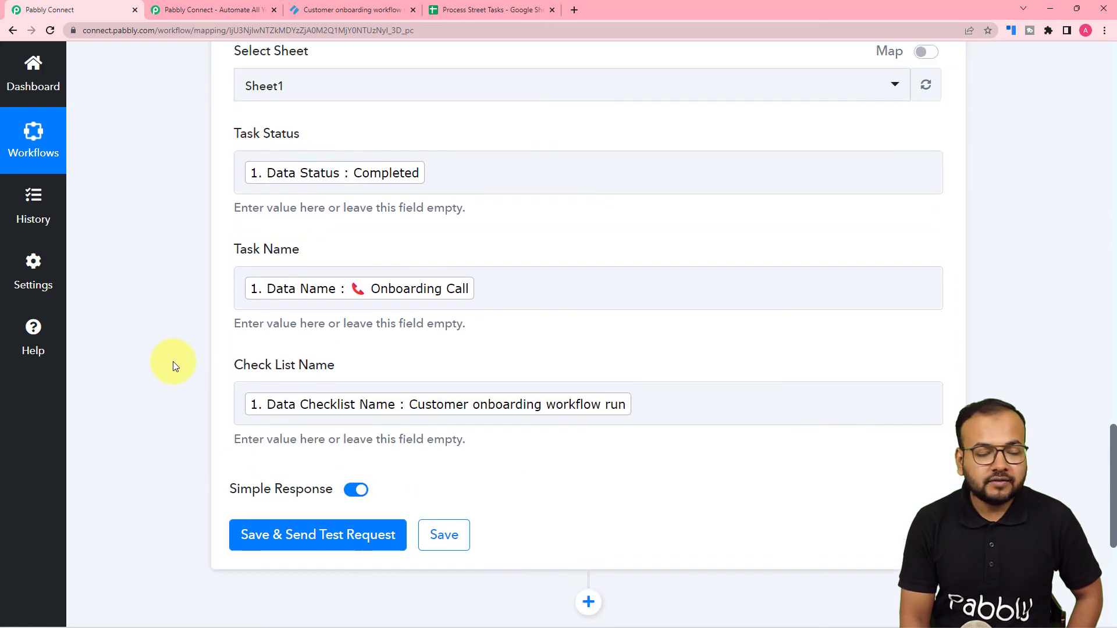
scroll(221, 518, "down", 2)
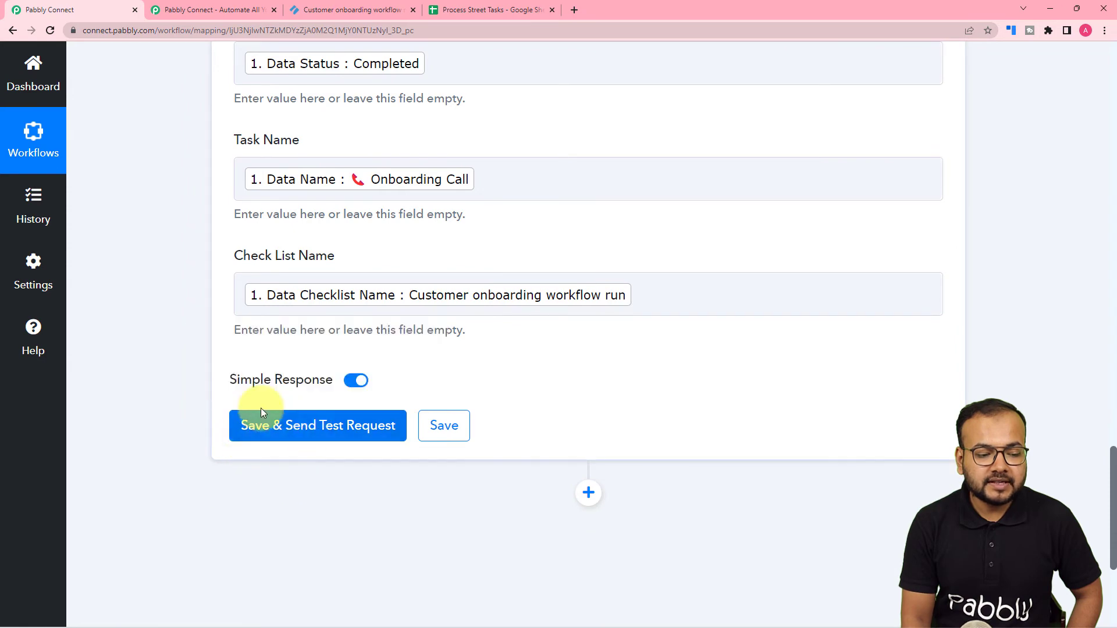
left_click(471, 10)
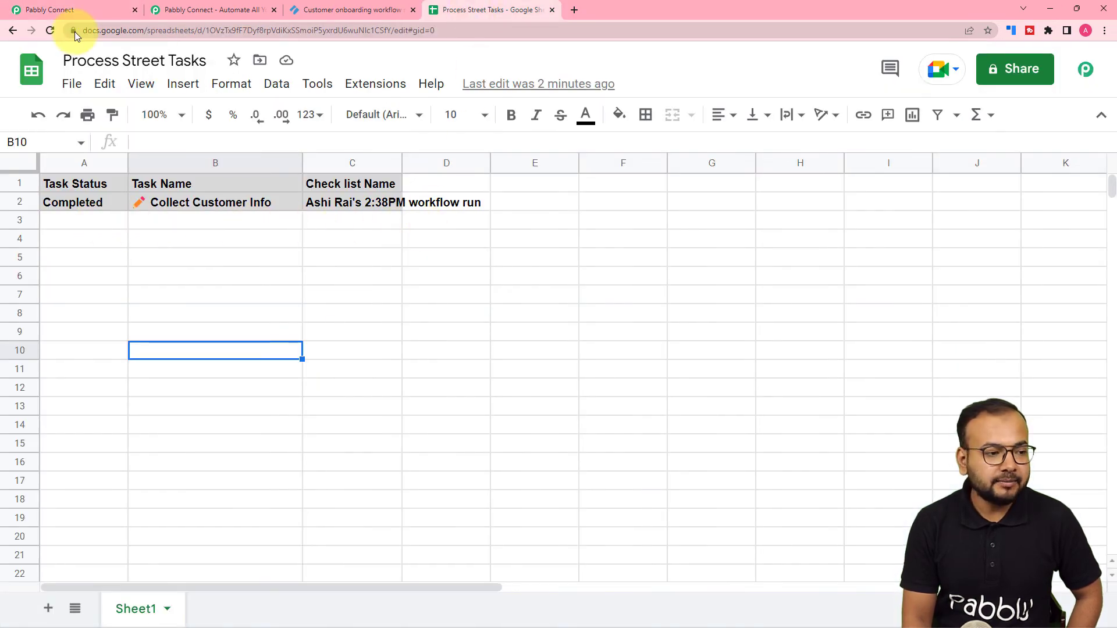
left_click(70, 11)
left_click(287, 435)
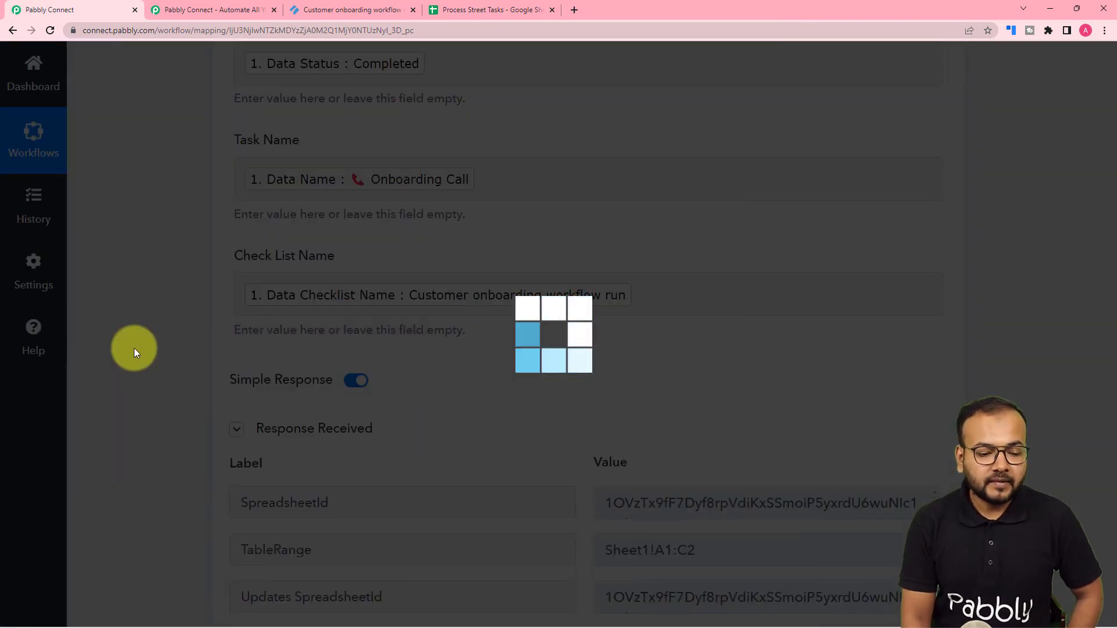
scroll(134, 348, "down", 3)
scroll(133, 348, "down", 2)
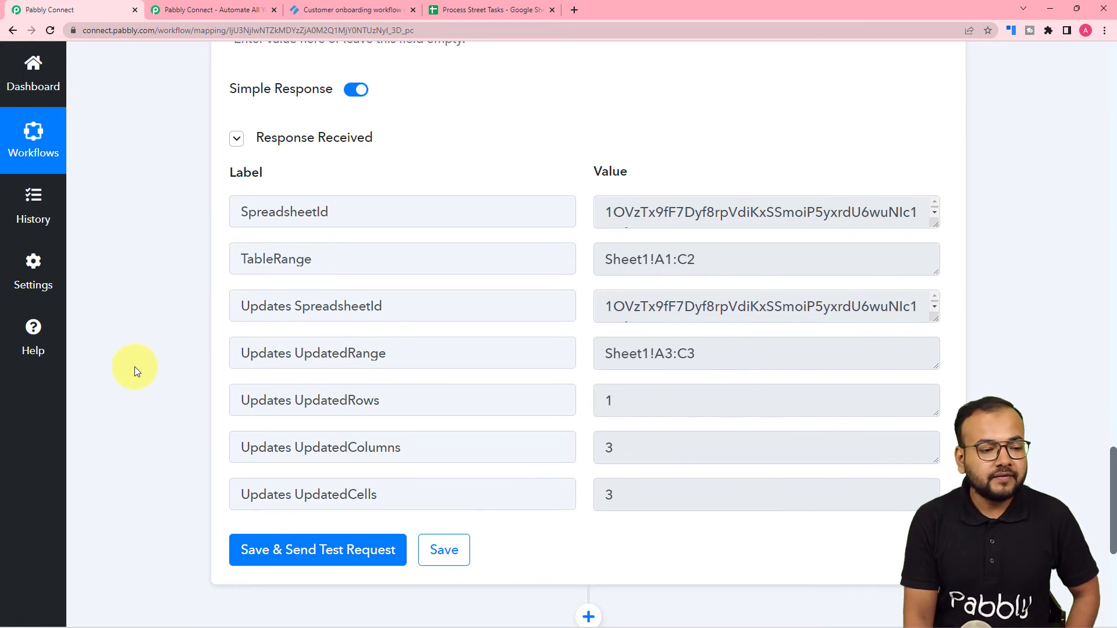
Step: Check the Process Street Tasks spreadsheet in Google Sheets for the test row, and return to the workflow in Pabbly Connect
left_click(465, 10)
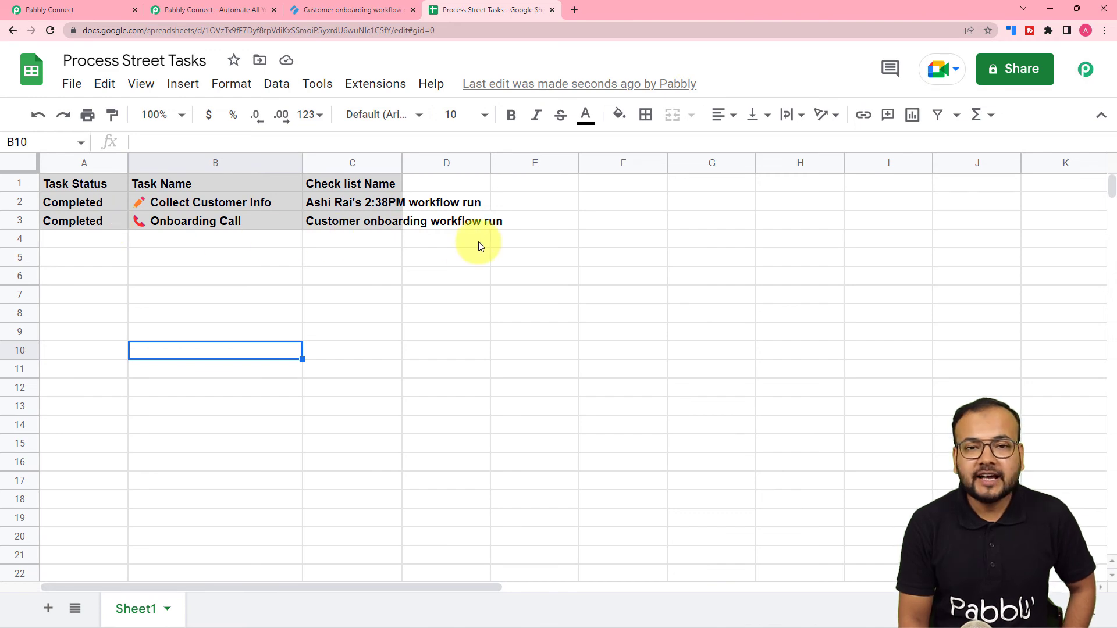
left_click(94, 10)
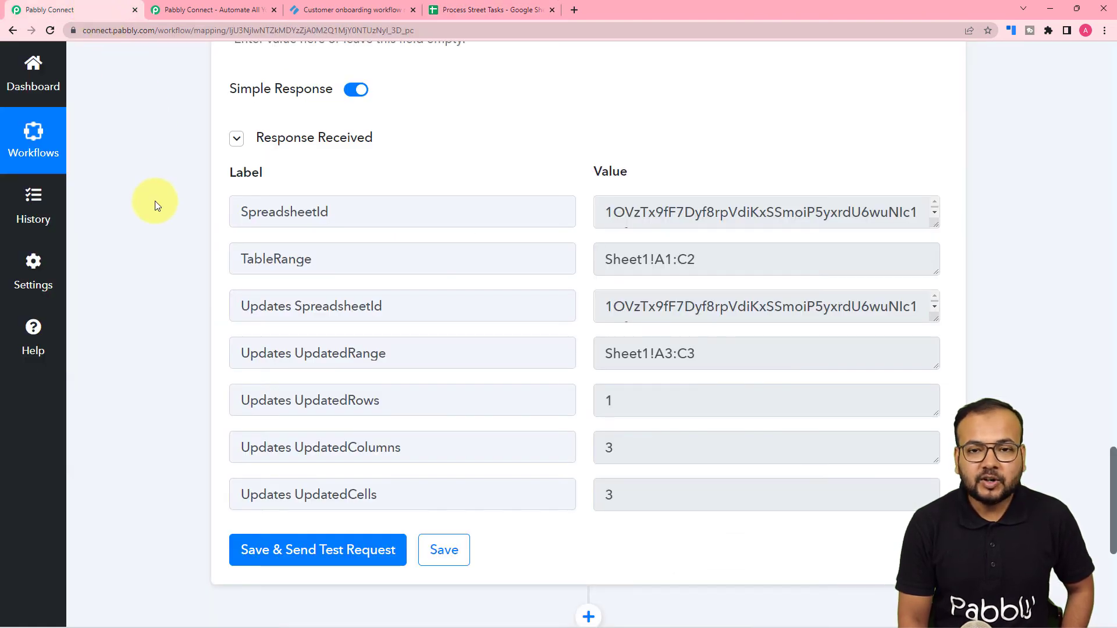
scroll(154, 201, "up", 3)
scroll(154, 201, "up", 15)
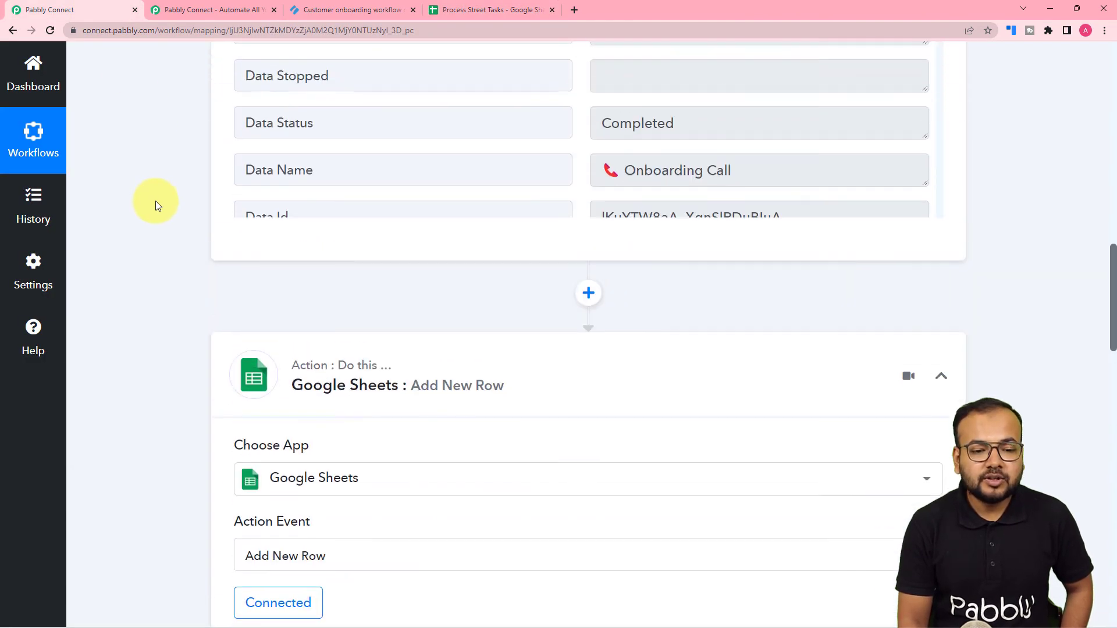
Step: Collapse the Process Street trigger and the Google Sheets action so the workflow shows only its two step headers
scroll(178, 233, "up", 10)
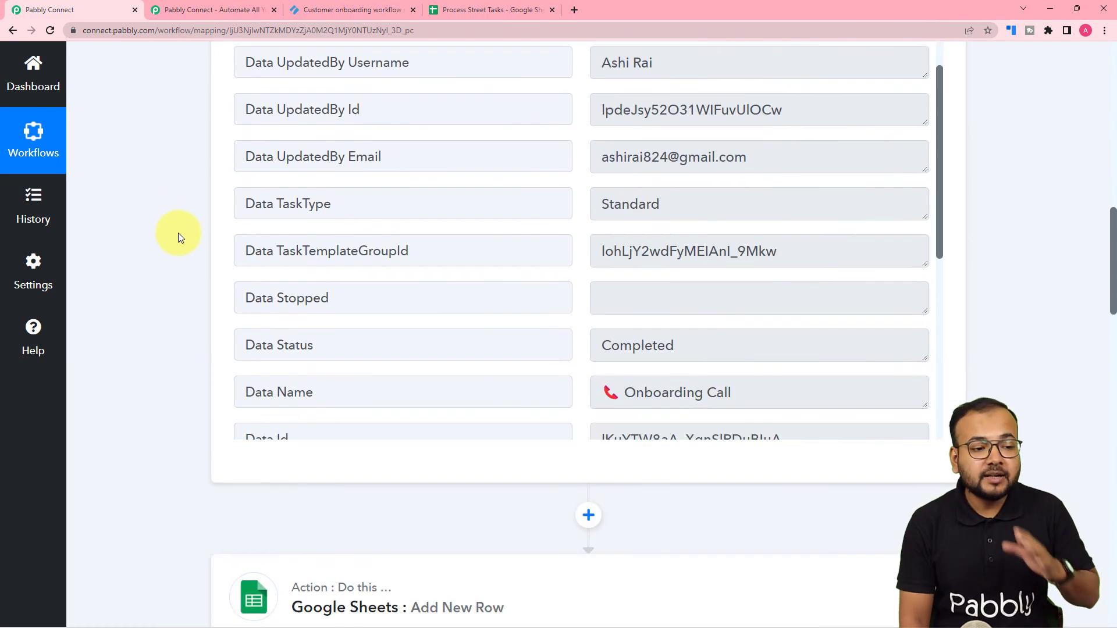
scroll(182, 236, "up", 6)
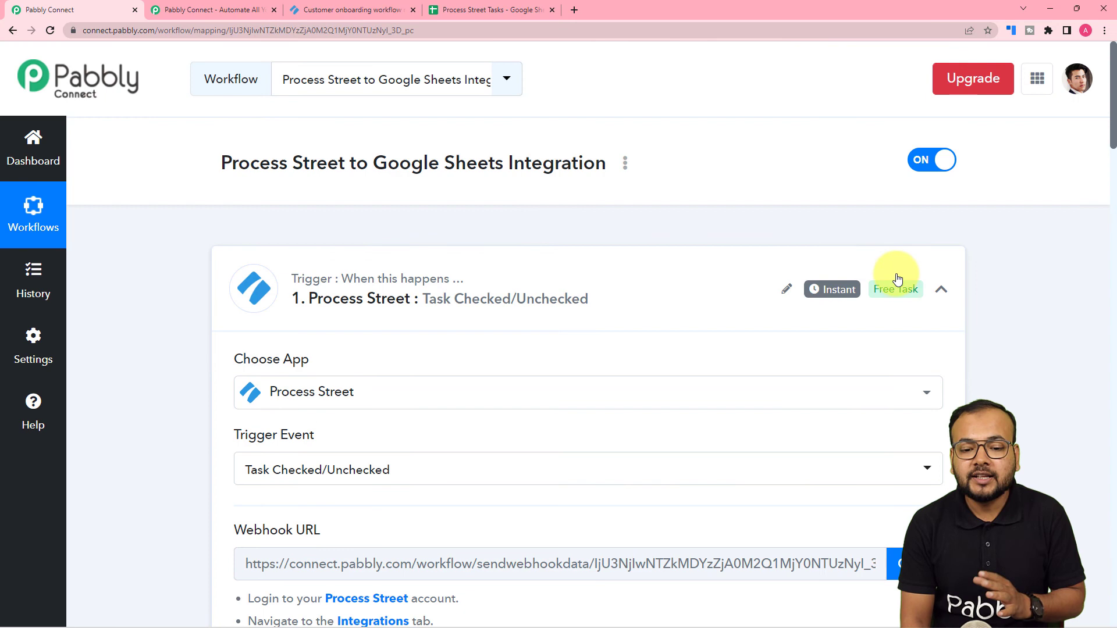
left_click(941, 289)
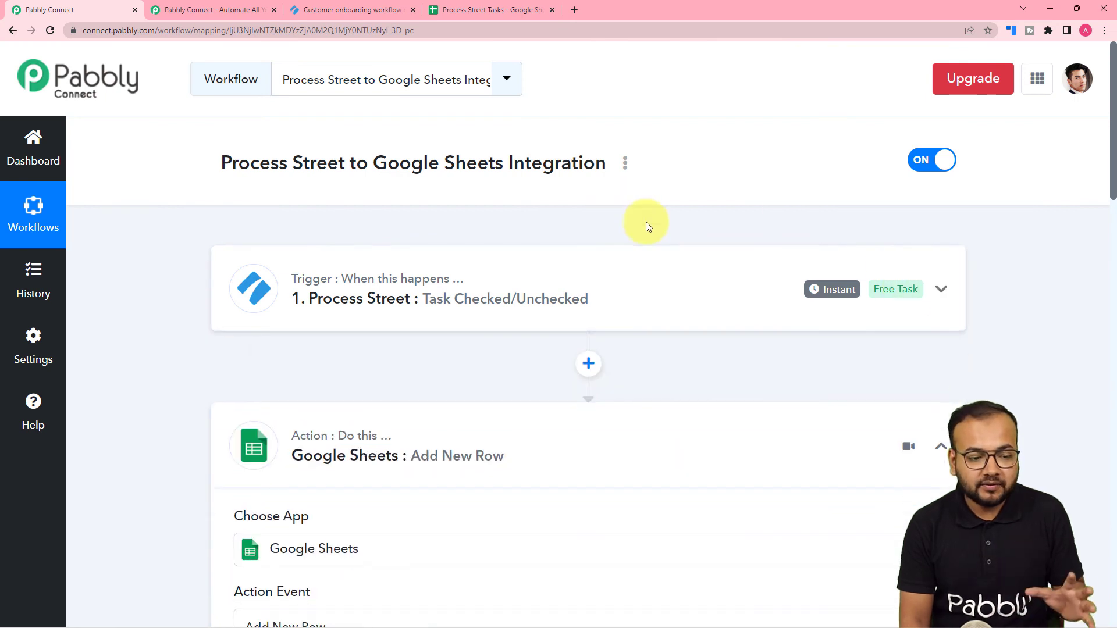
left_click(943, 446)
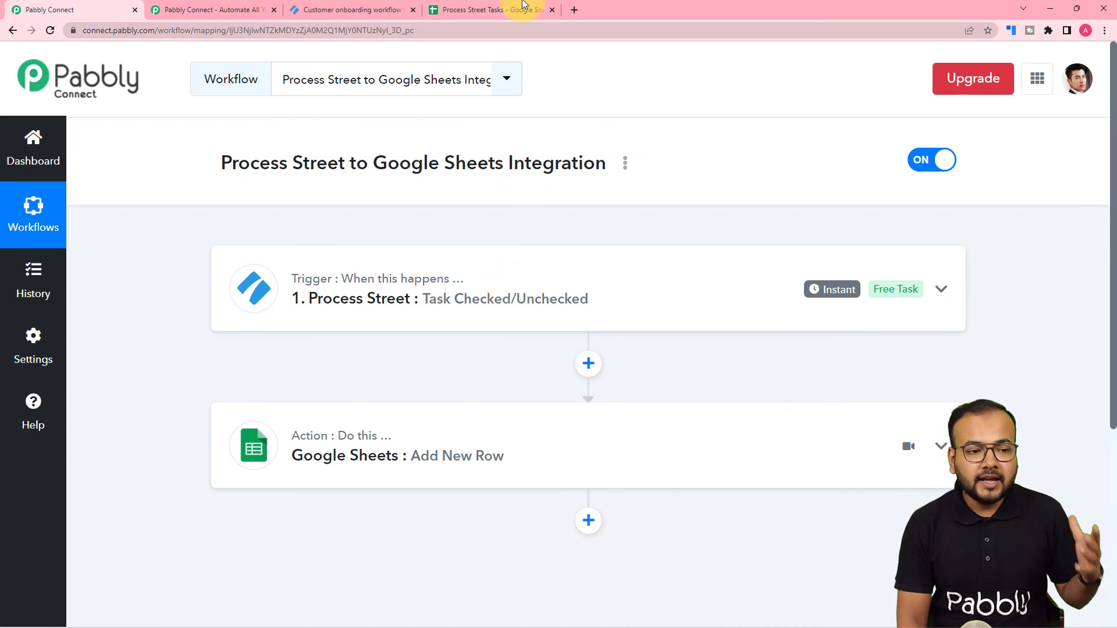
Step: Review the added task rows in the Process Street Tasks sheet in Google Sheets, and return to the Pabbly Connect workflow
left_click(506, 10)
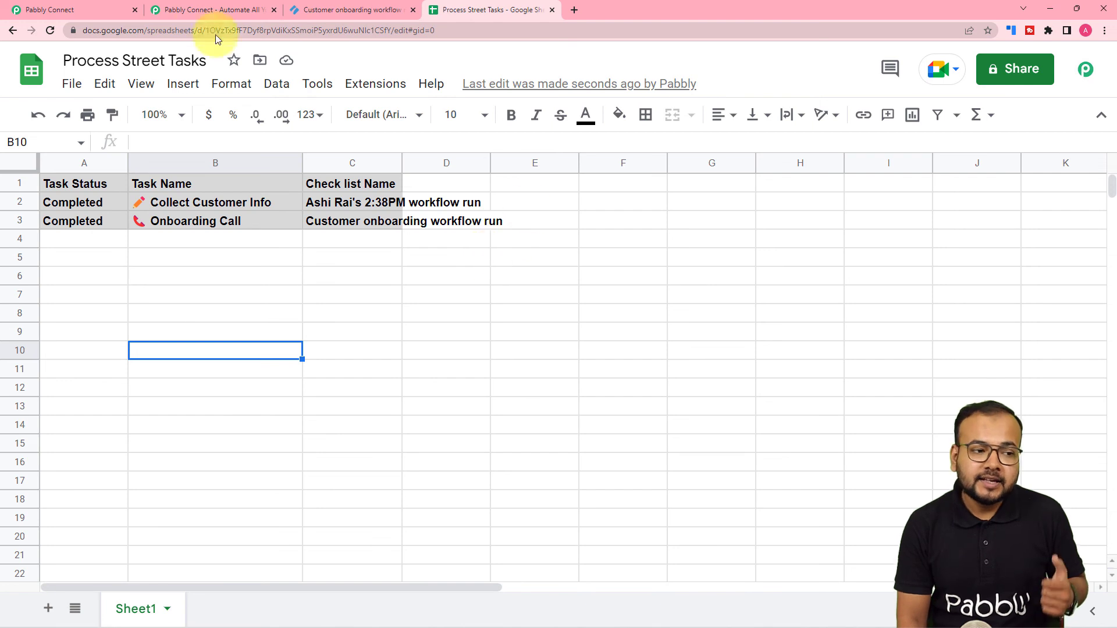
left_click(81, 8)
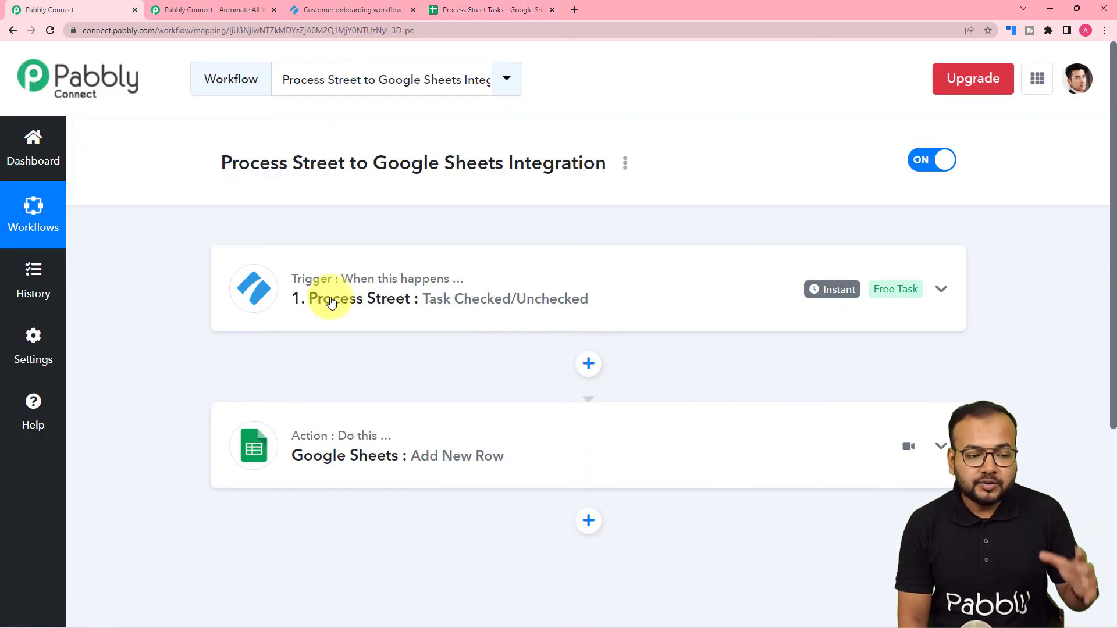